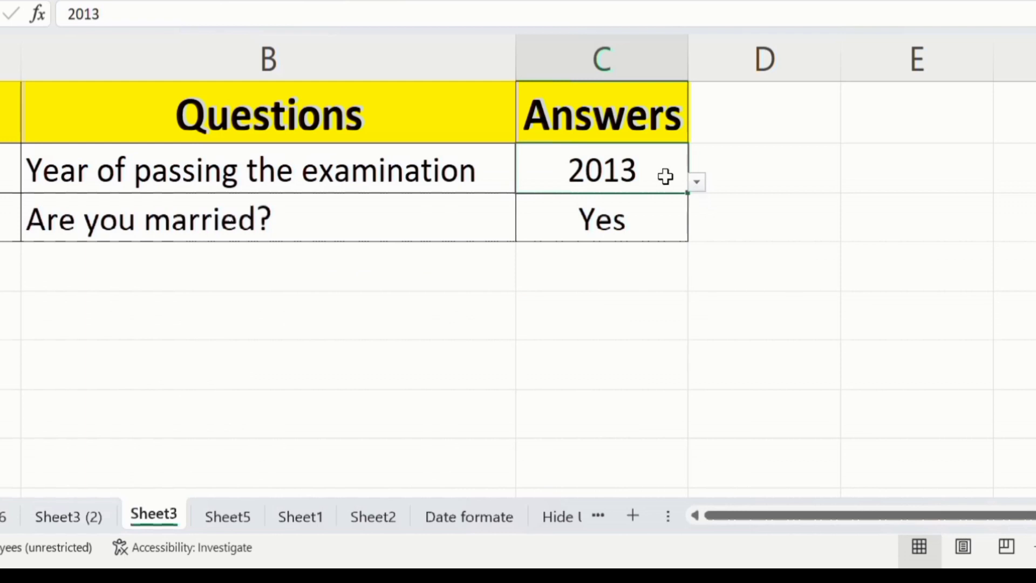
# - Choose 2015 and then 2017 as the year of passing the examination from the dropdown in C2
pyautogui.click(697, 183)
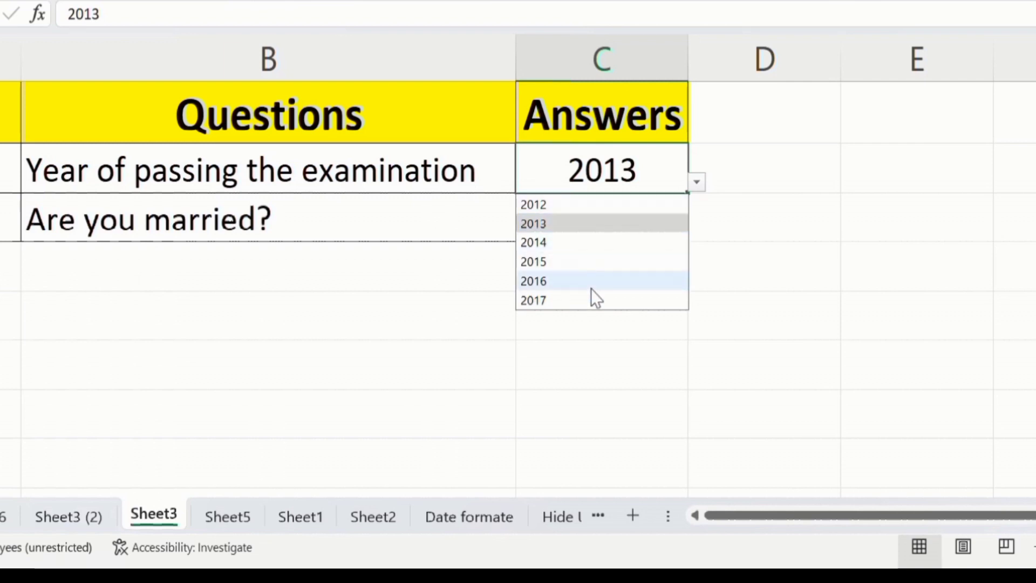
pyautogui.click(550, 262)
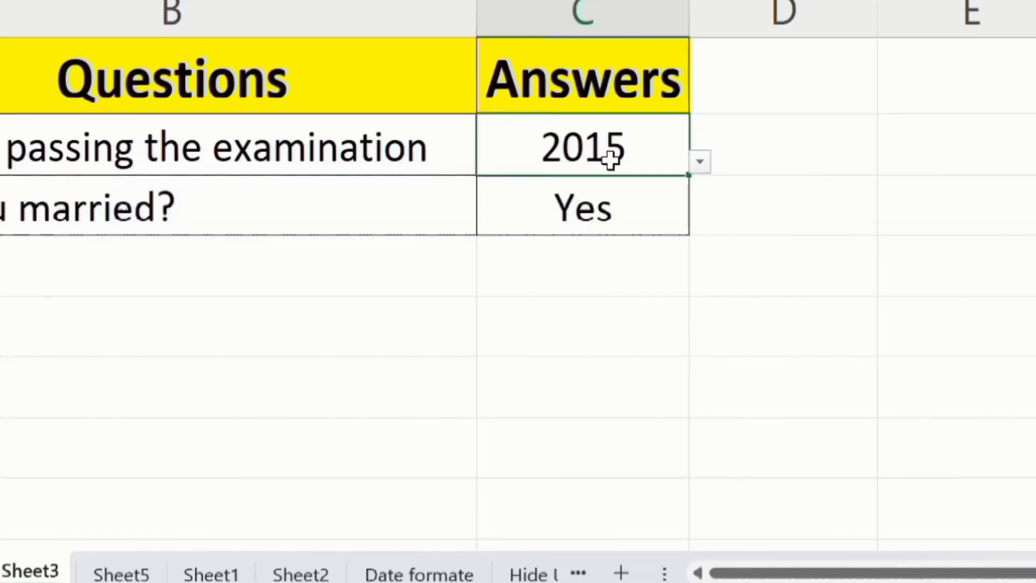
pyautogui.click(700, 162)
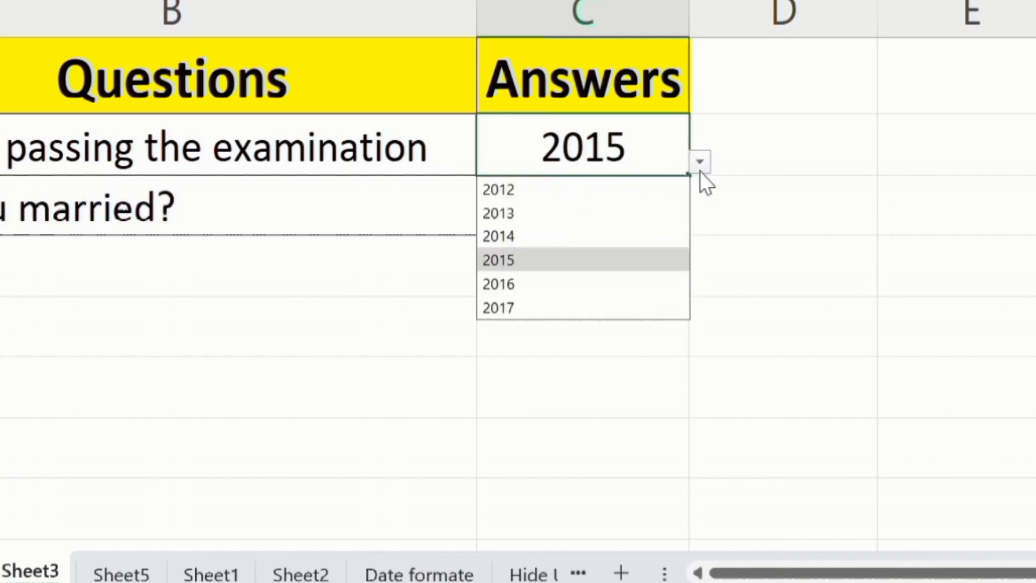
pyautogui.click(555, 308)
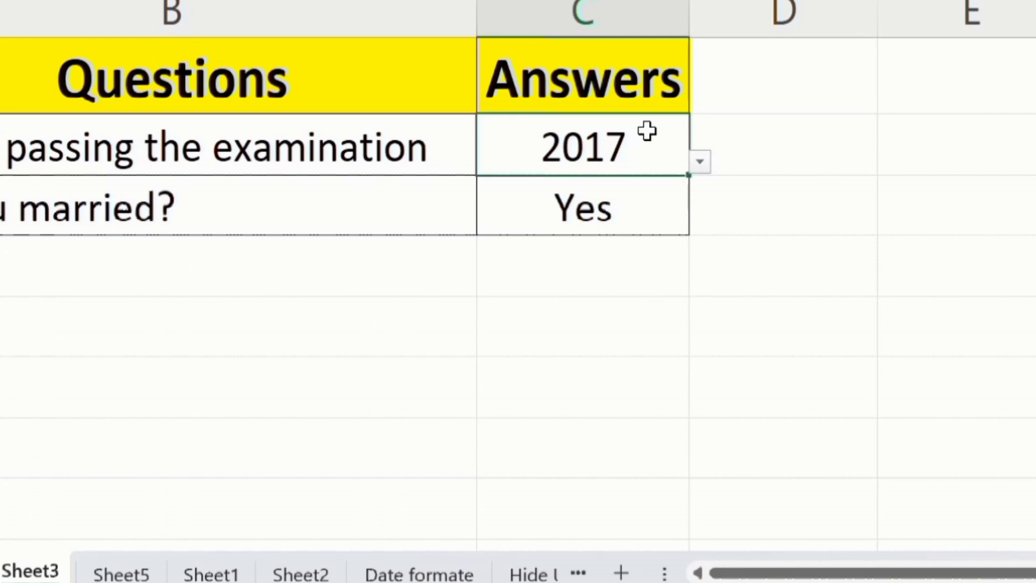
# - Change the answer to "Are you married?" in C3 to No using its dropdown
pyautogui.click(633, 205)
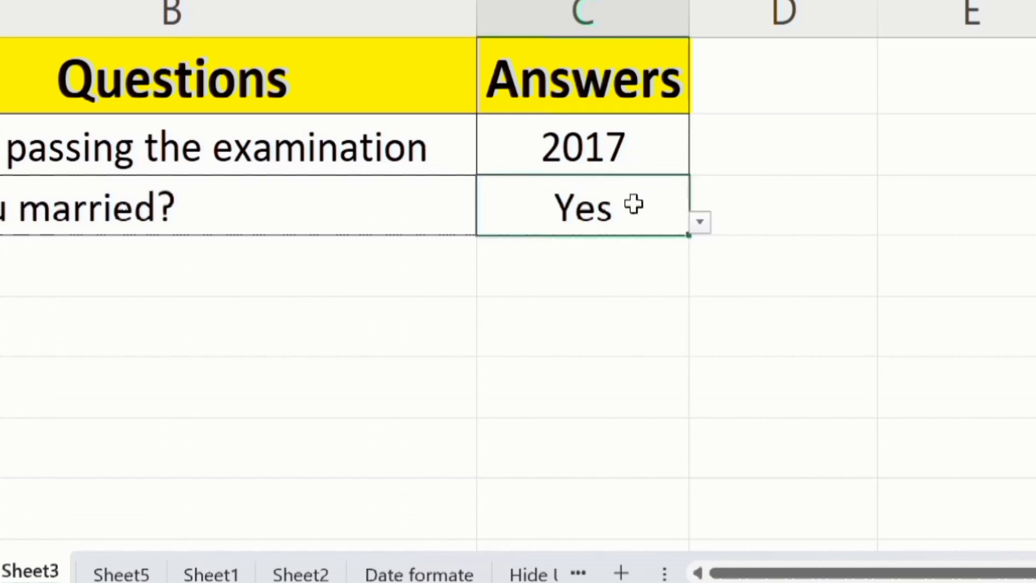
pyautogui.click(700, 221)
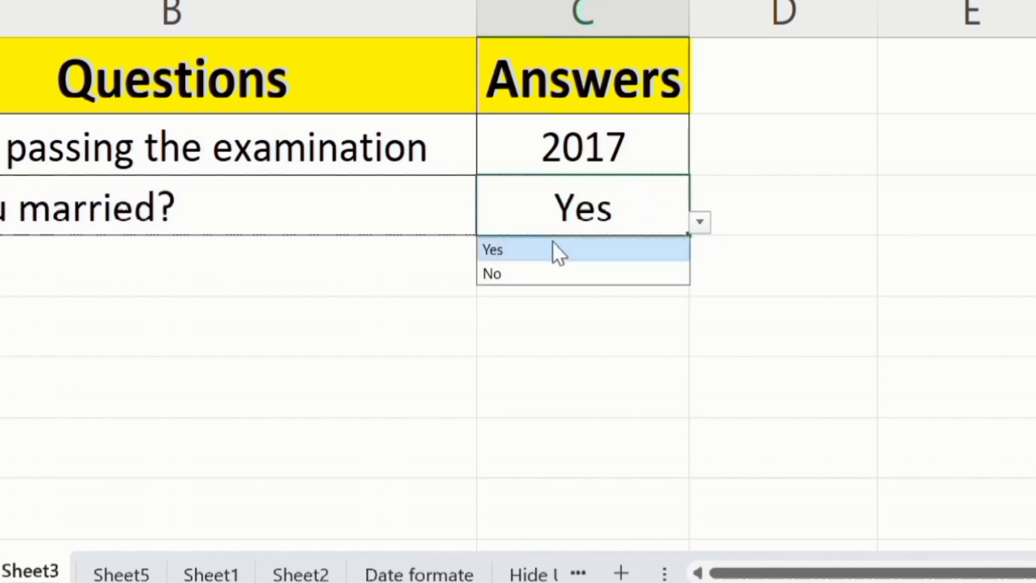
pyautogui.click(542, 272)
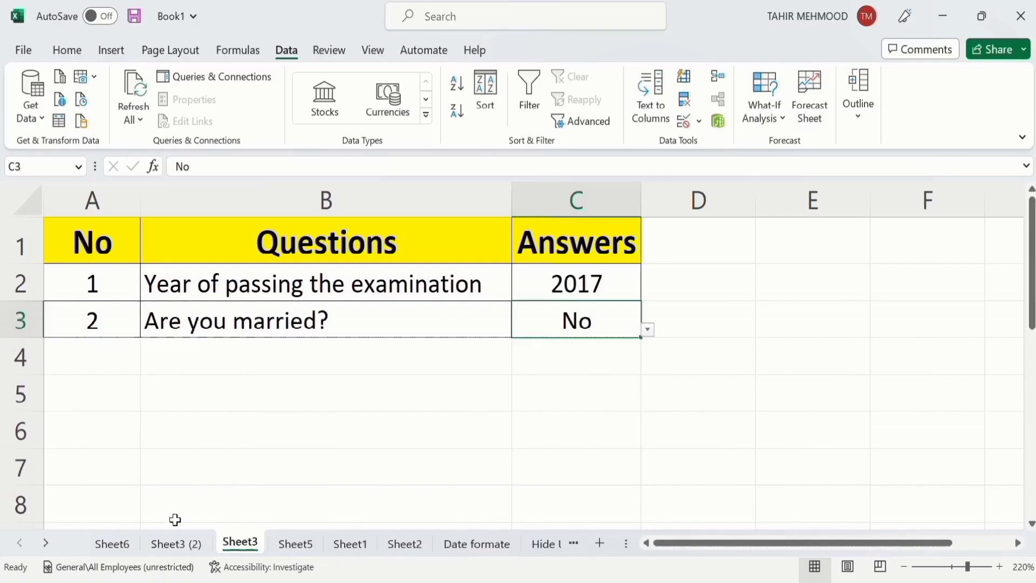
# - Select answer cell C2 on Sheet3 (2), and enter 2015 in cell A1 of the blank Sheet6
pyautogui.click(178, 544)
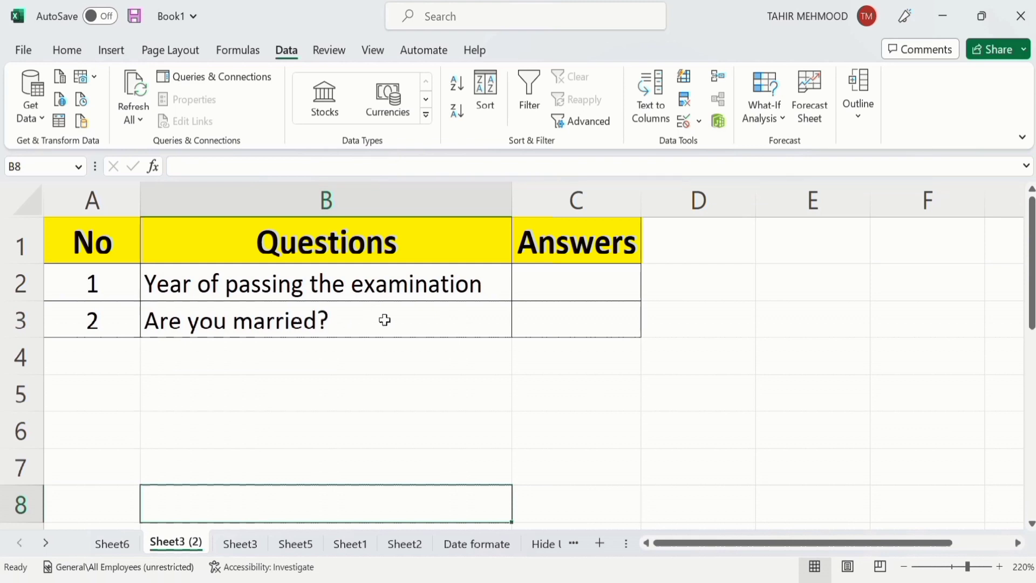
pyautogui.click(555, 284)
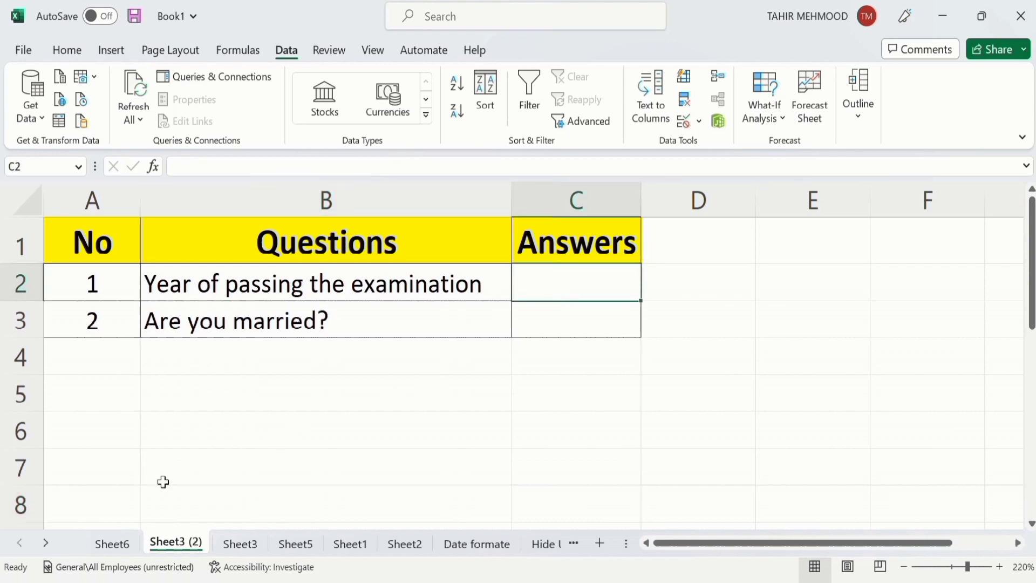
pyautogui.click(117, 542)
pyautogui.click(156, 544)
pyautogui.click(113, 544)
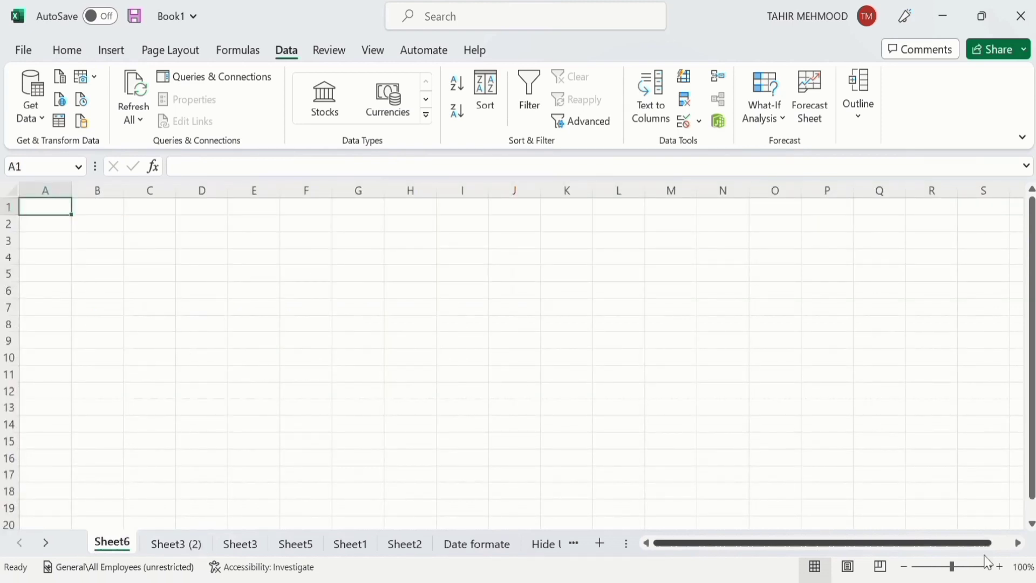
pyautogui.click(1000, 566)
pyautogui.click(1000, 566)
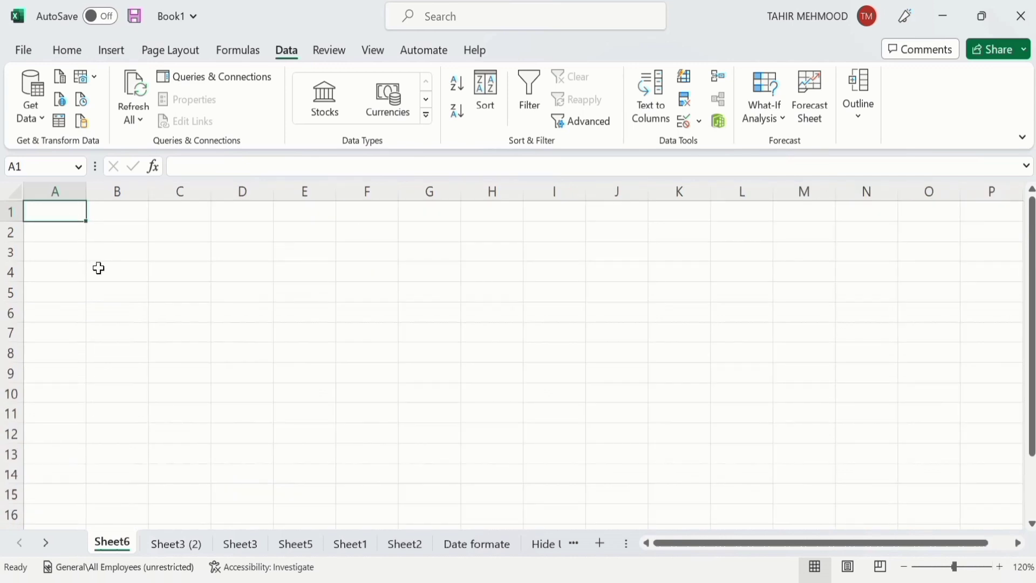
pyautogui.write('2')
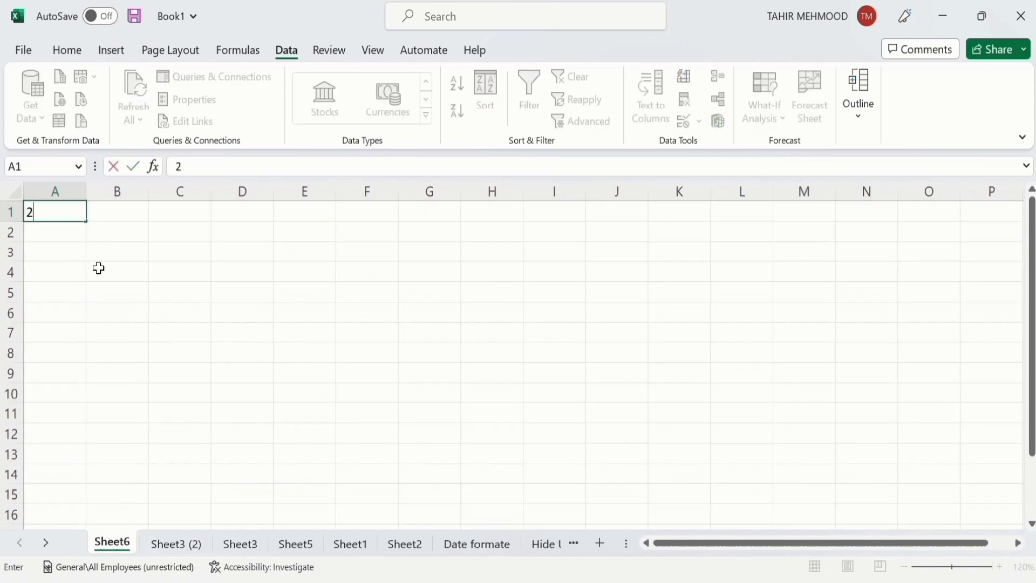
pyautogui.write('015')
# - Fill A1:A8 on Sheet6 as a series of consecutive years from 2015 to 2022
pyautogui.moveTo(87, 221); pyautogui.dragTo(83, 370)
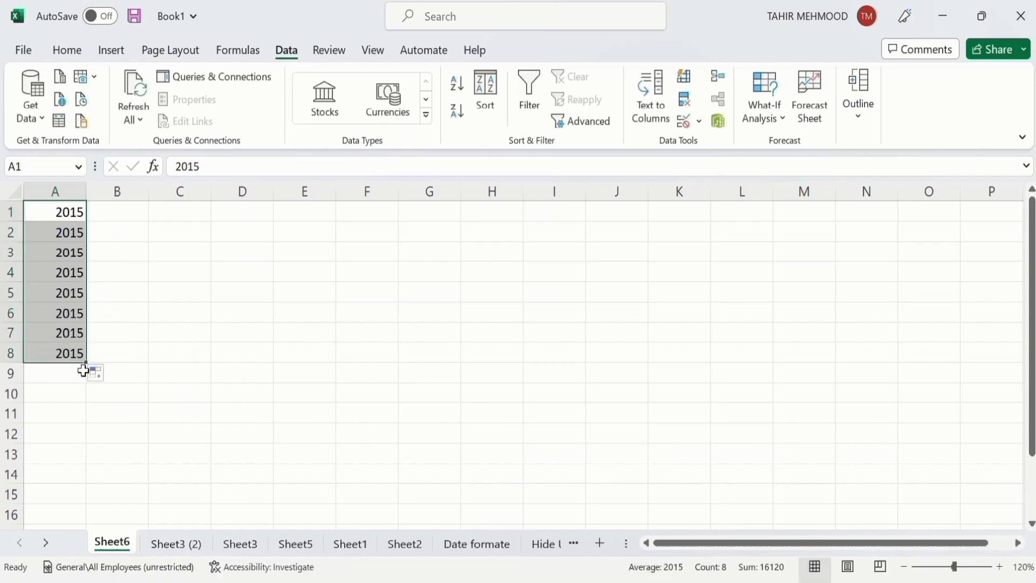
pyautogui.click(107, 377)
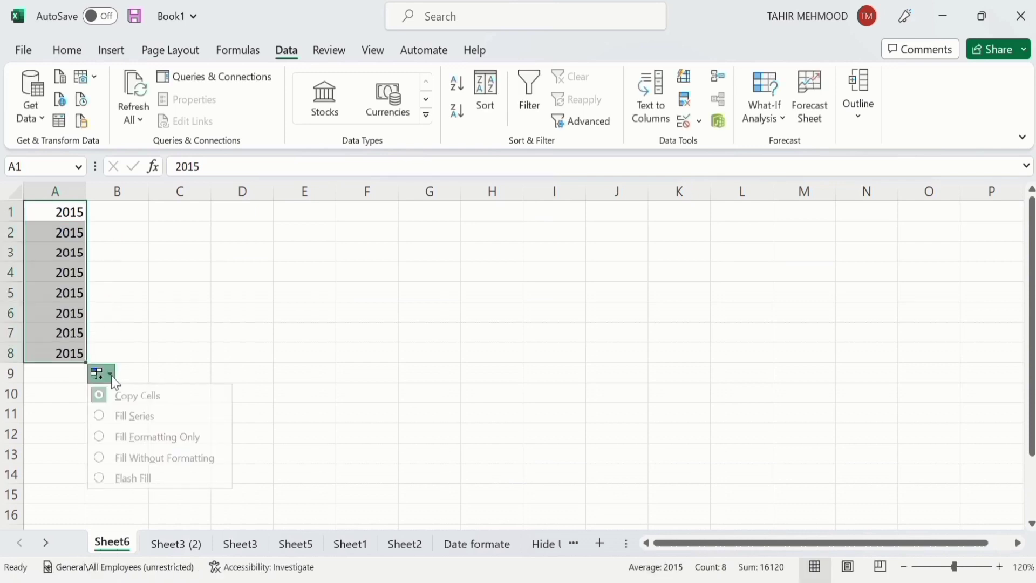
pyautogui.click(98, 415)
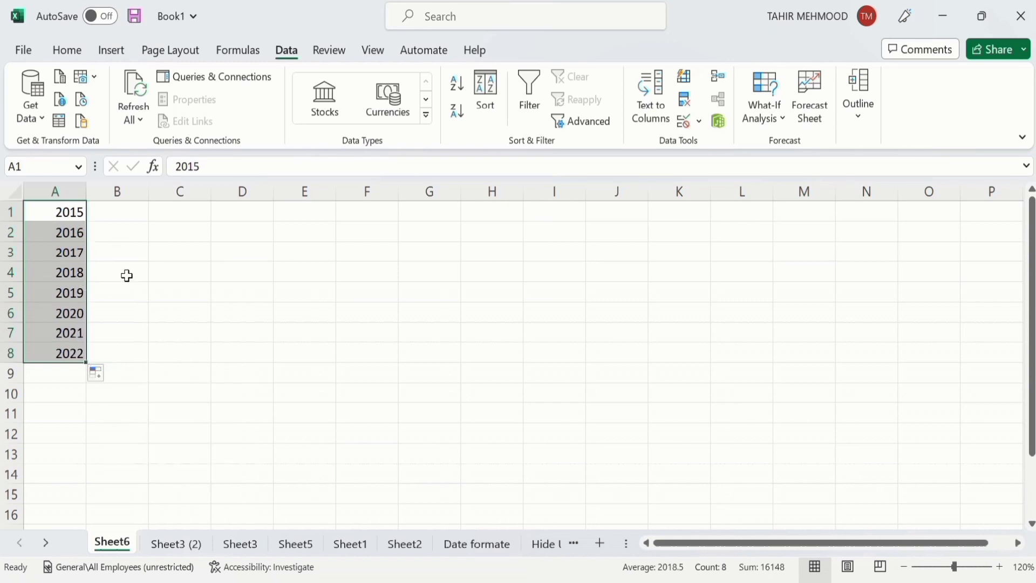
# - Start a data validation rule for answer cell C2 on Sheet3 (2) and set it to allow a List
pyautogui.click(168, 545)
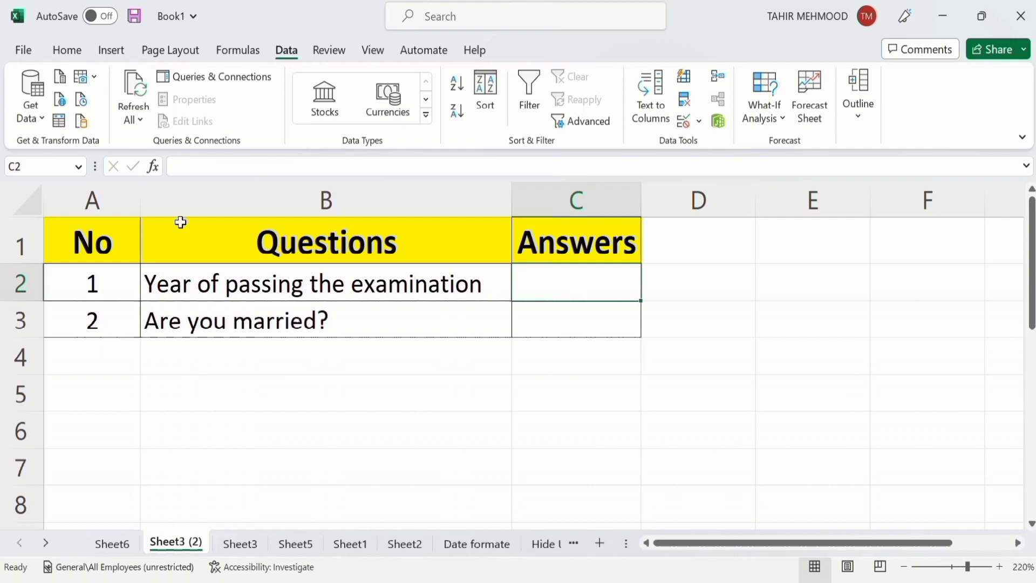
pyautogui.click(67, 50)
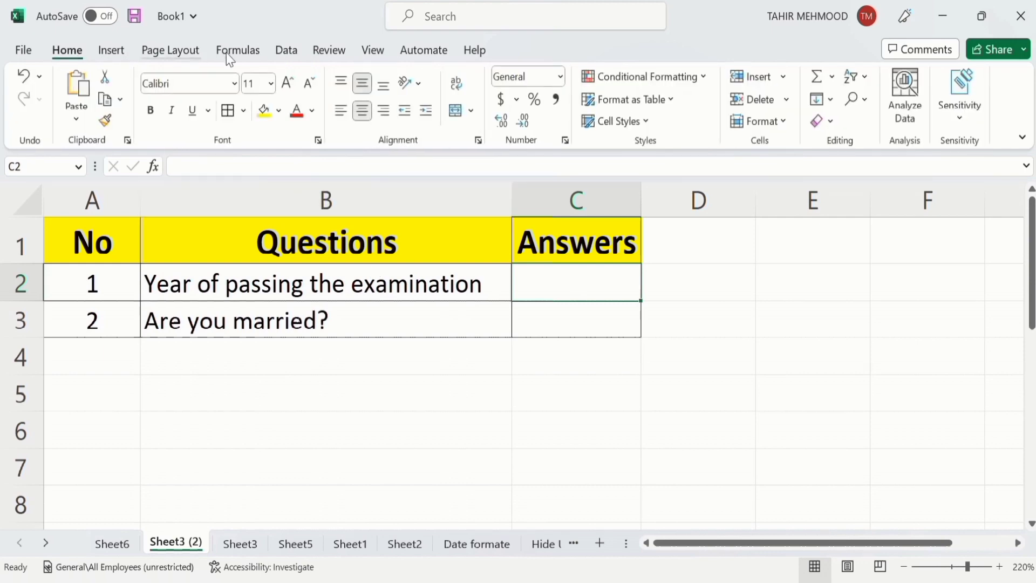
pyautogui.click(310, 110)
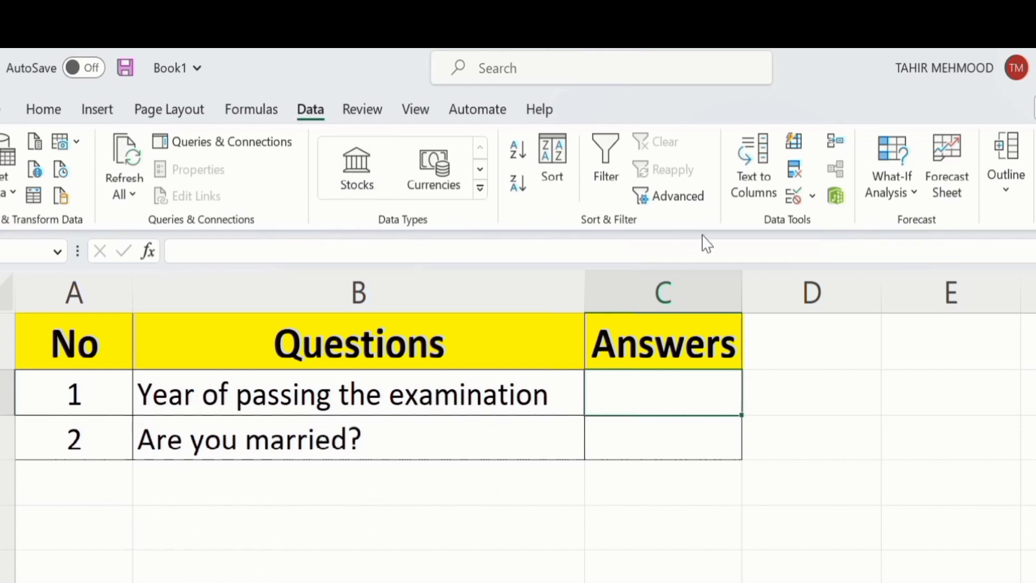
pyautogui.click(812, 197)
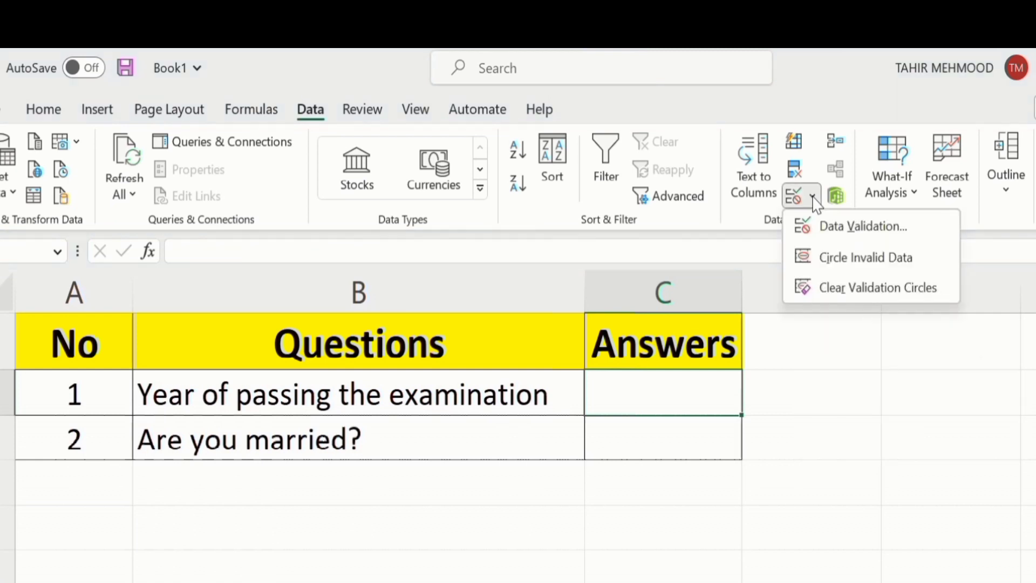
pyautogui.click(850, 228)
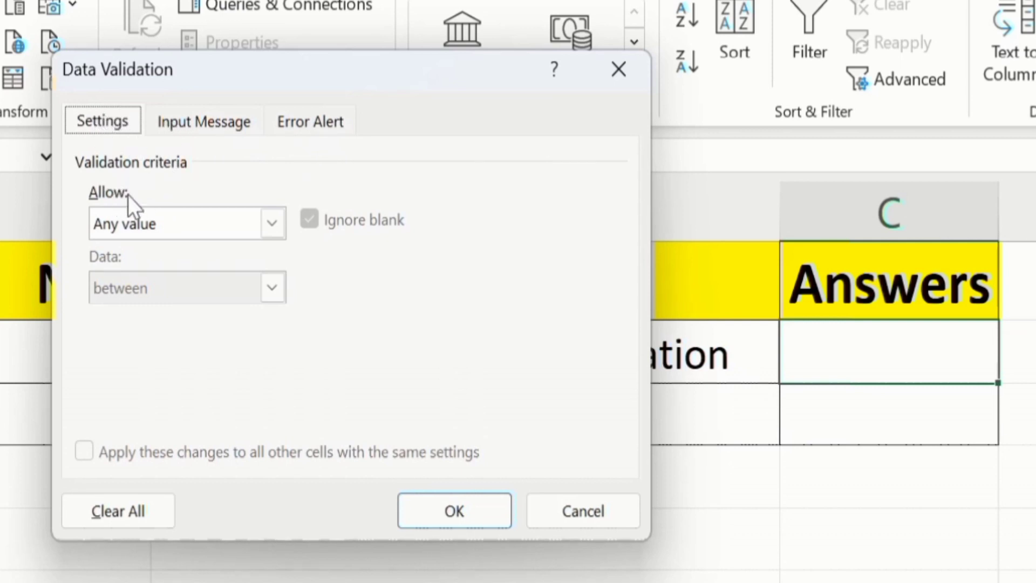
pyautogui.click(275, 227)
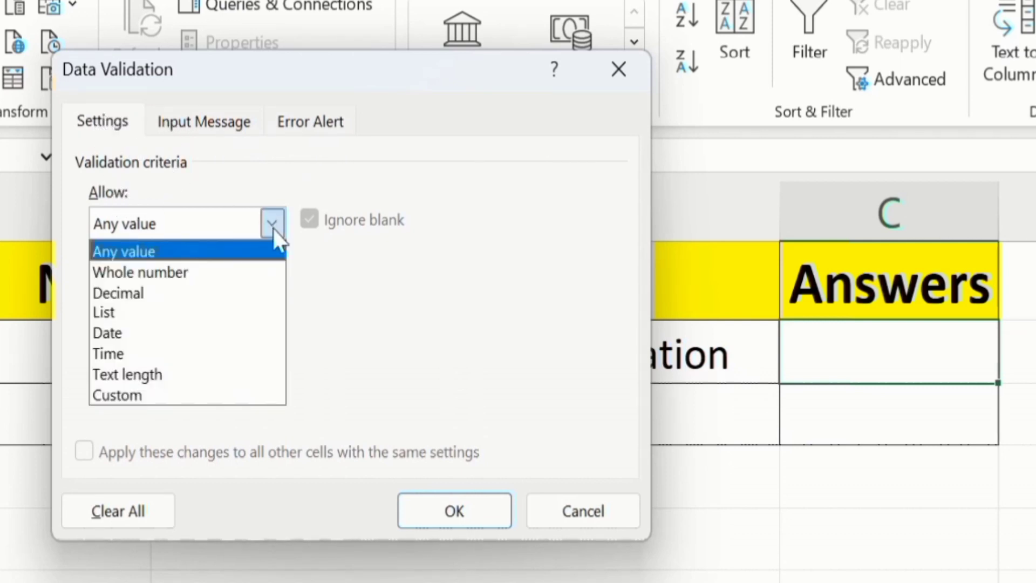
pyautogui.click(204, 313)
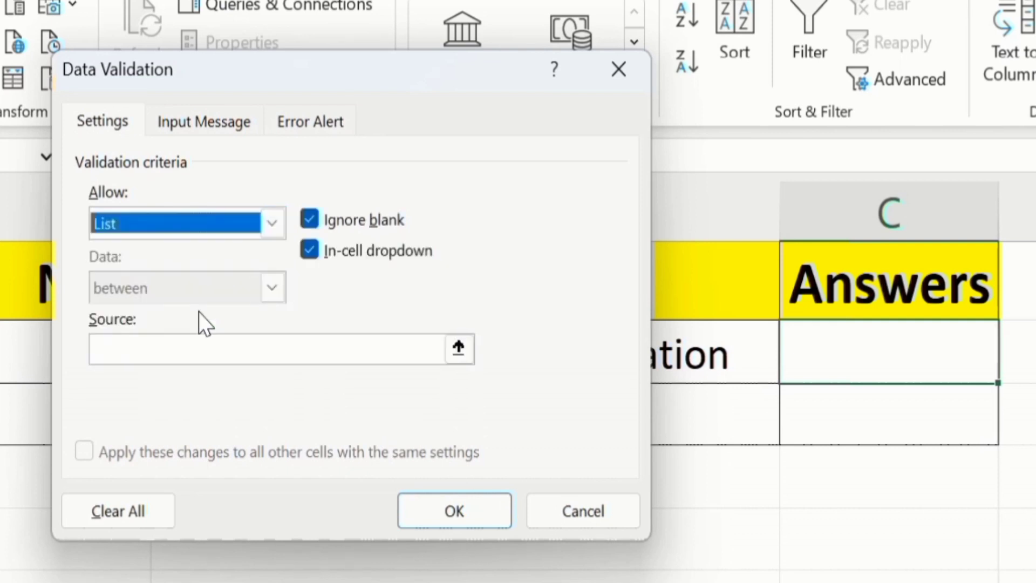
# - Set the validation list's source to the years in Sheet6!$A$1:$A$8 and apply the rule
pyautogui.click(121, 335)
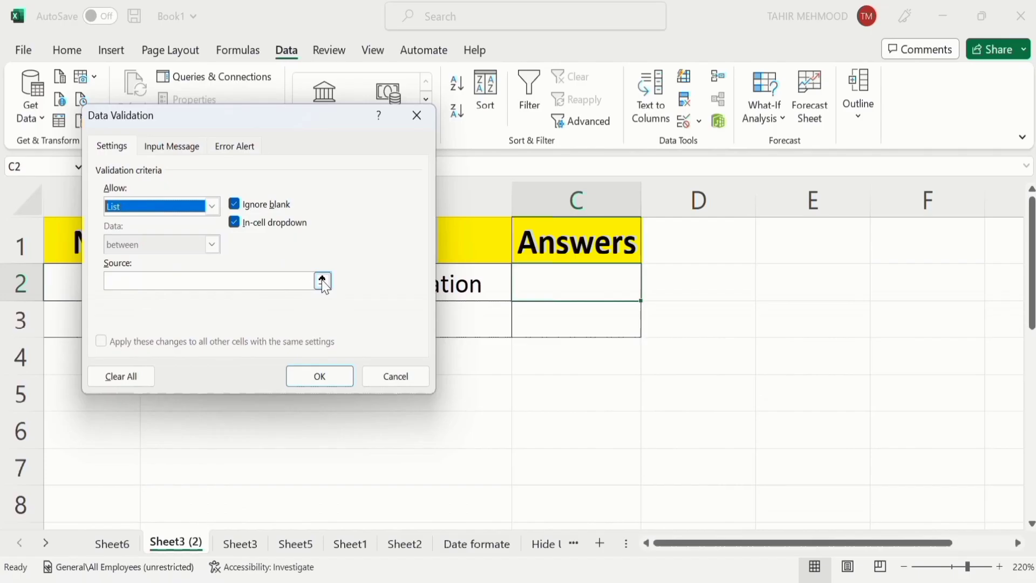
pyautogui.click(322, 281)
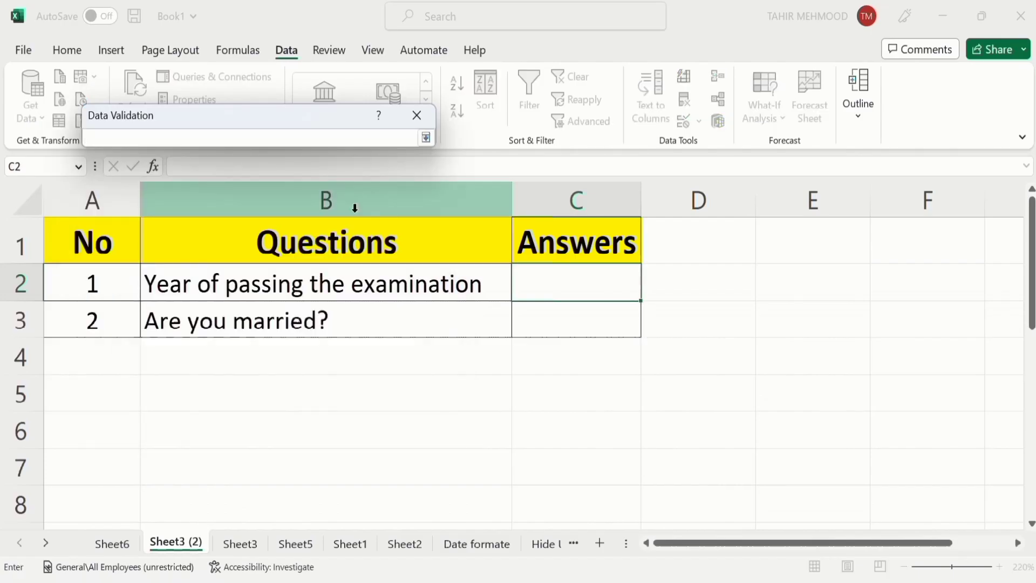
pyautogui.click(114, 544)
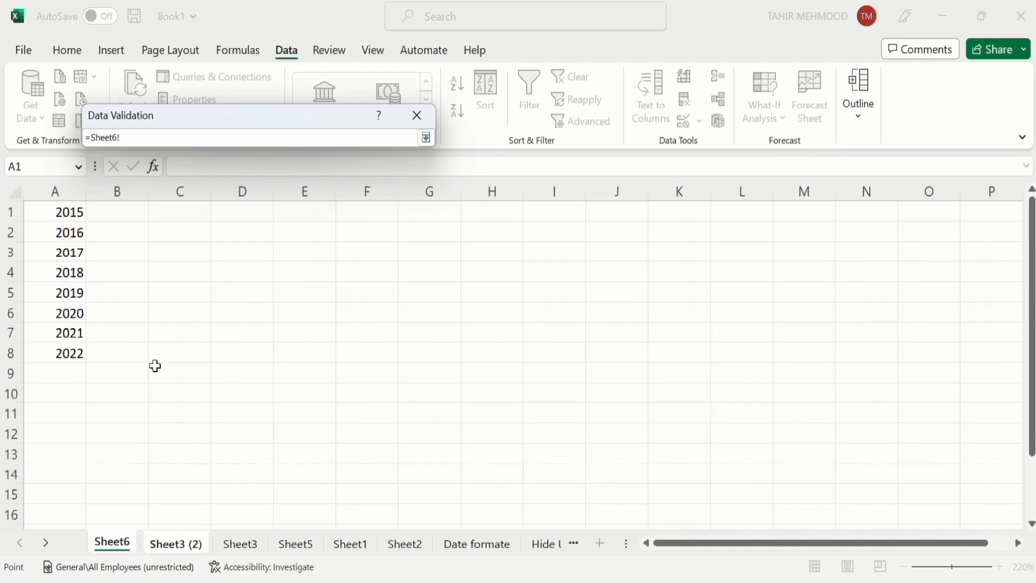
pyautogui.moveTo(60, 218); pyautogui.dragTo(68, 346)
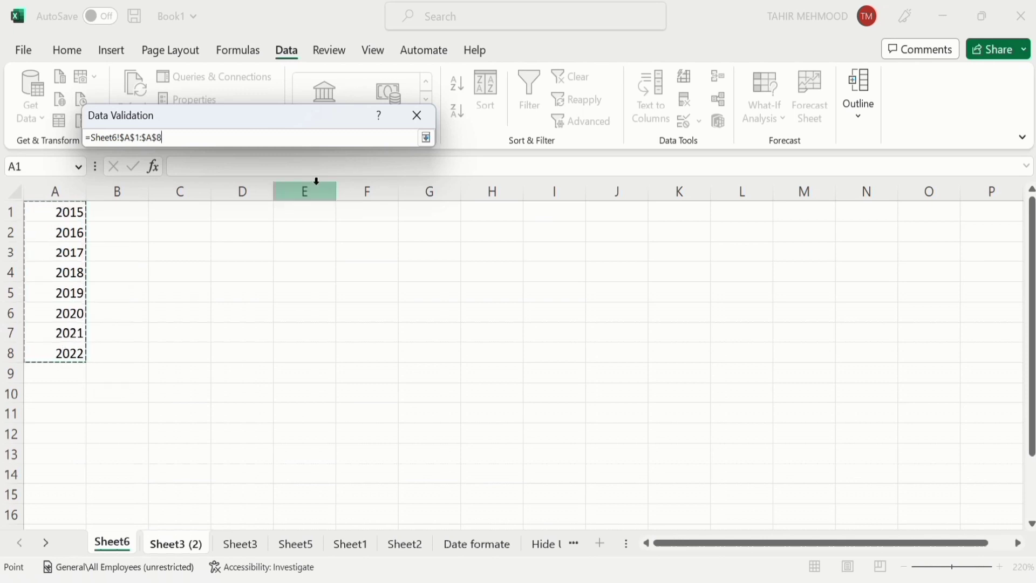
pyautogui.click(427, 138)
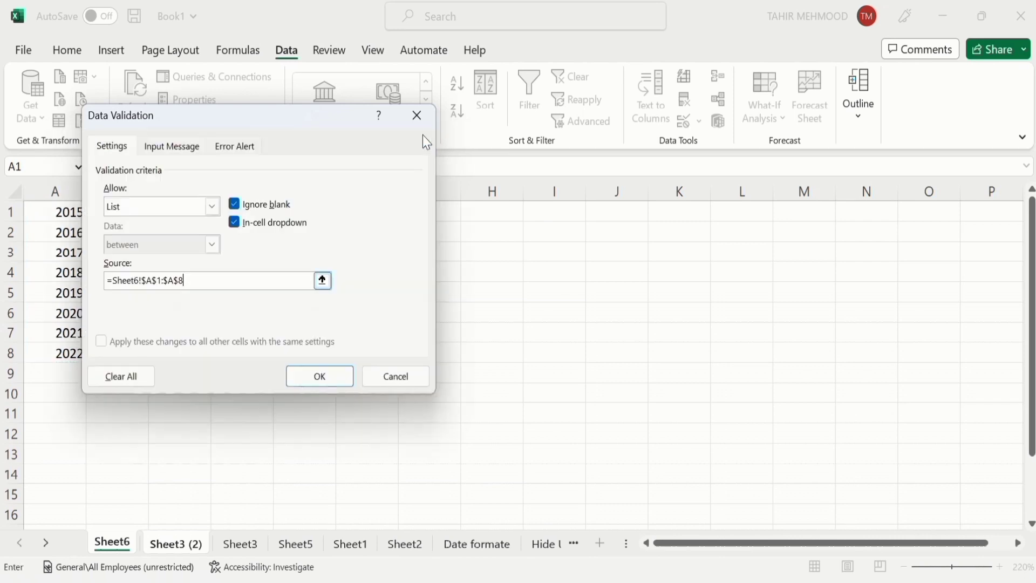
pyautogui.click(320, 377)
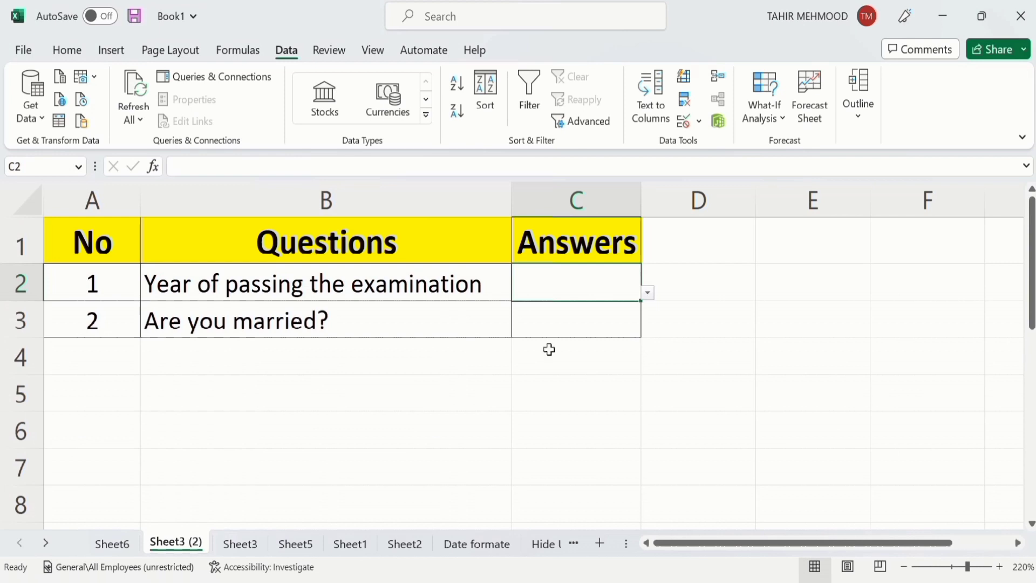
# - Test the new year dropdown in C2 by choosing 2017 and then 2020
pyautogui.click(648, 293)
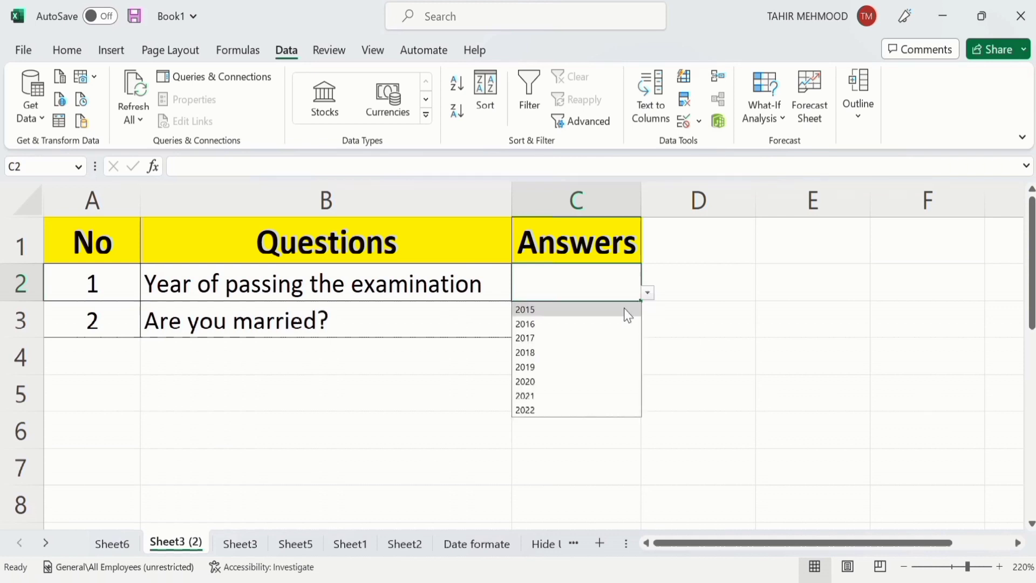
pyautogui.click(567, 339)
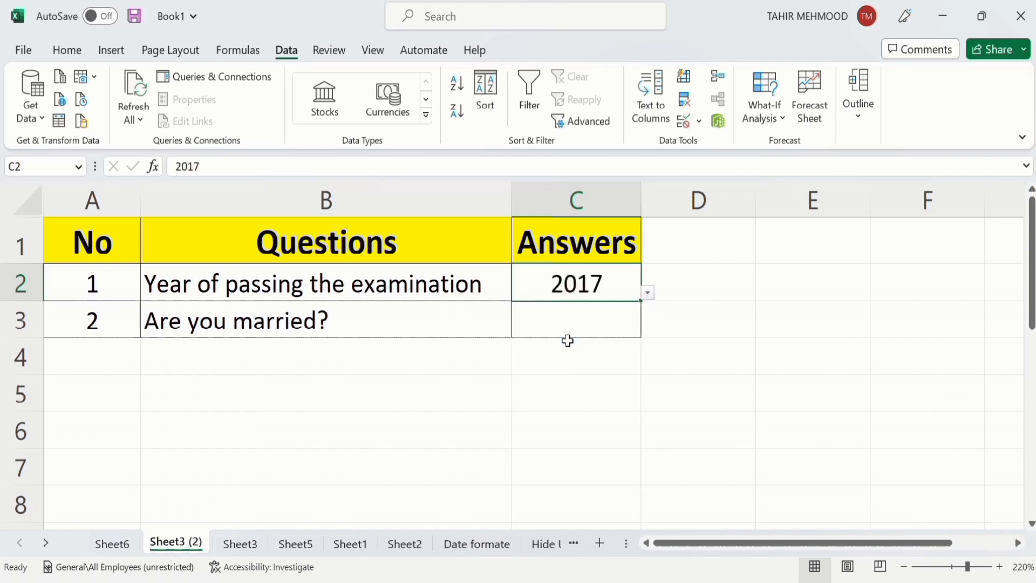
pyautogui.click(648, 294)
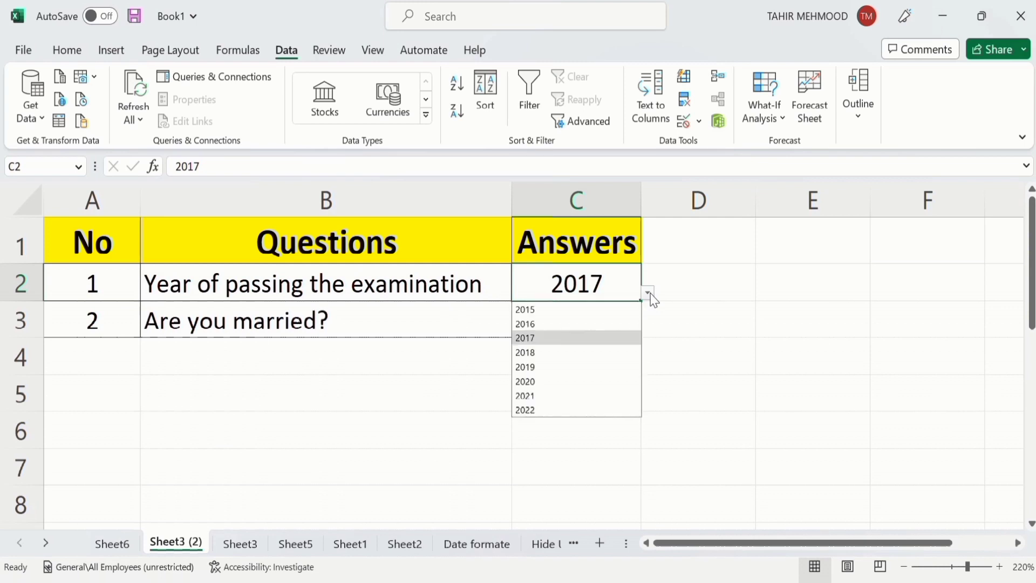
pyautogui.click(549, 381)
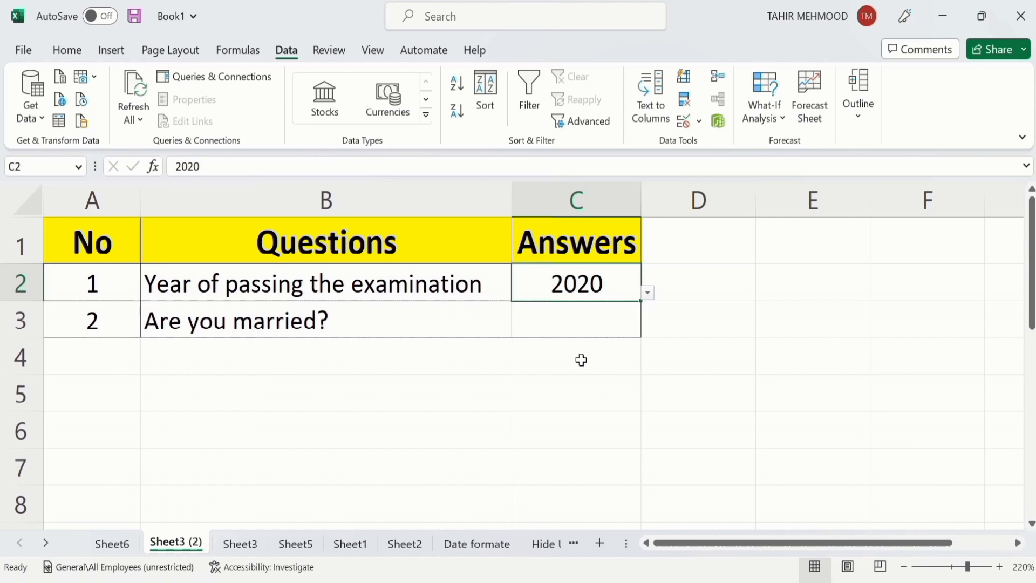
# - Add a data validation rule to answer cell C3 that allows a List with the source Yes,No
pyautogui.click(564, 318)
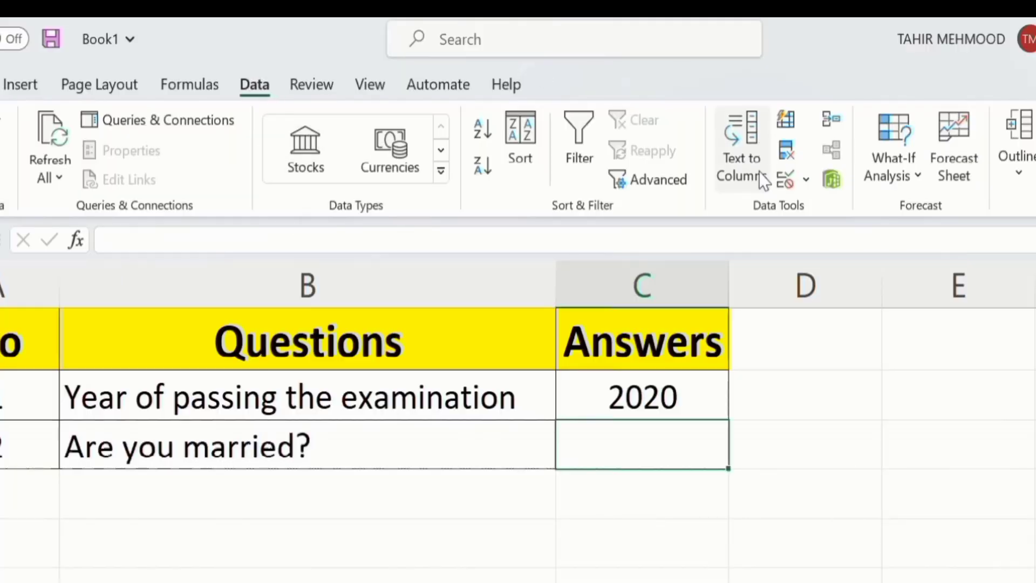
pyautogui.click(807, 181)
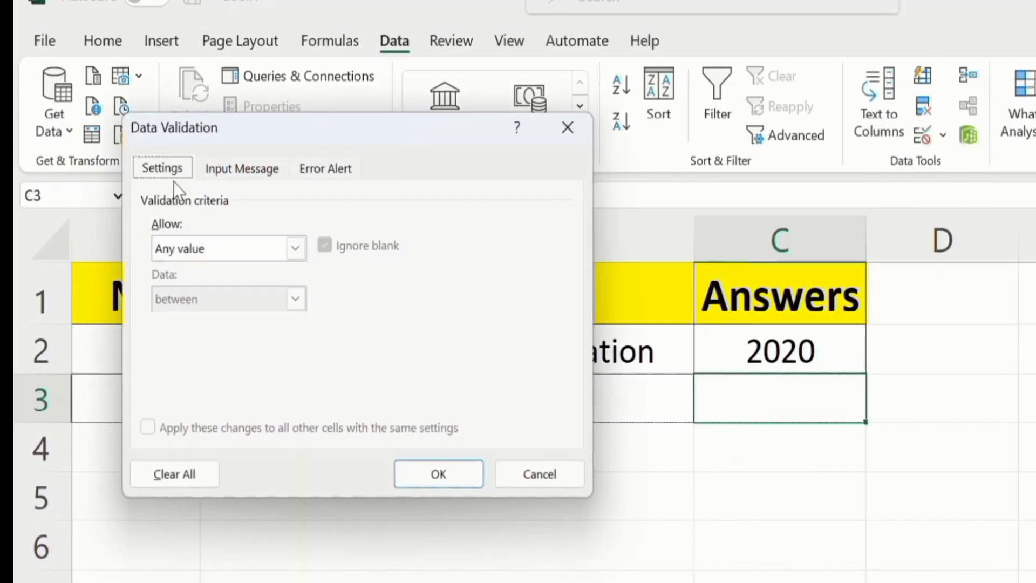
pyautogui.click(299, 249)
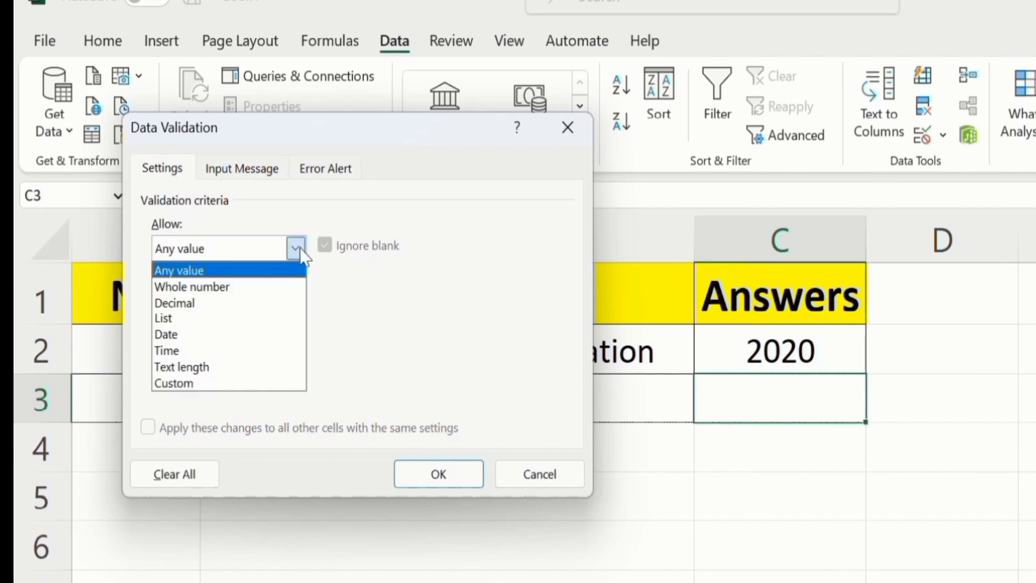
pyautogui.click(264, 327)
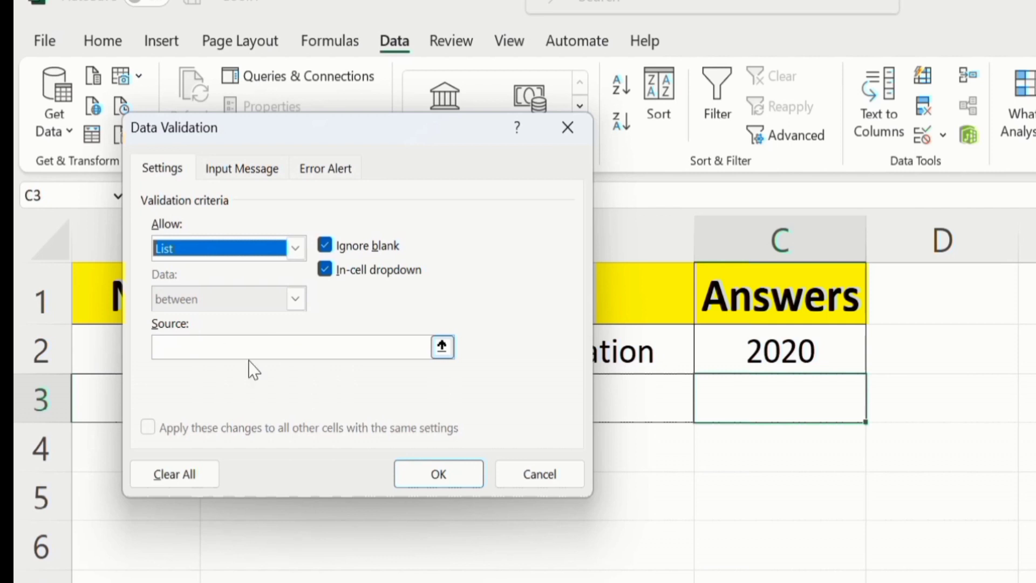
pyautogui.click(199, 345)
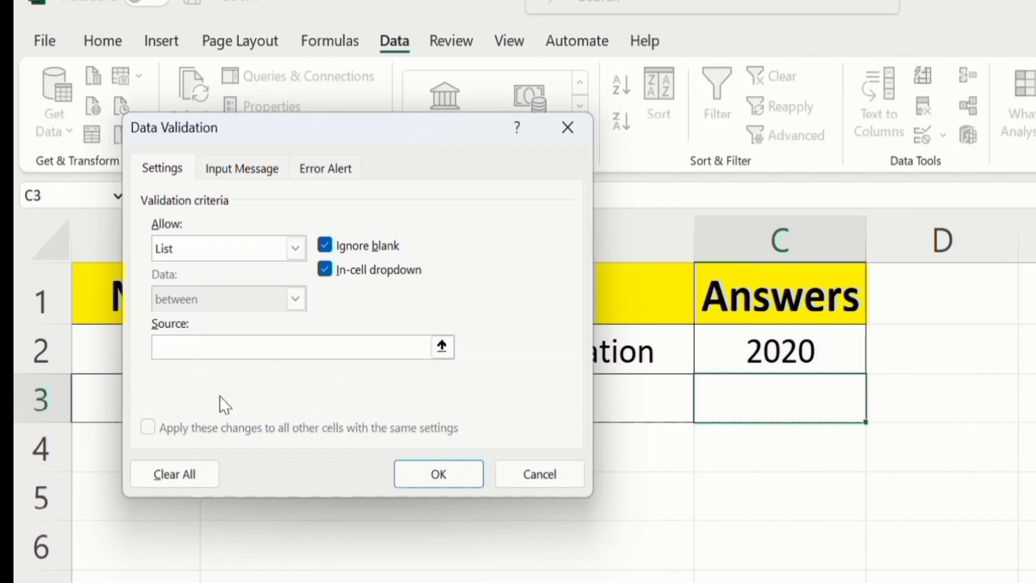
pyautogui.write('Ye')
pyautogui.write('s,No')
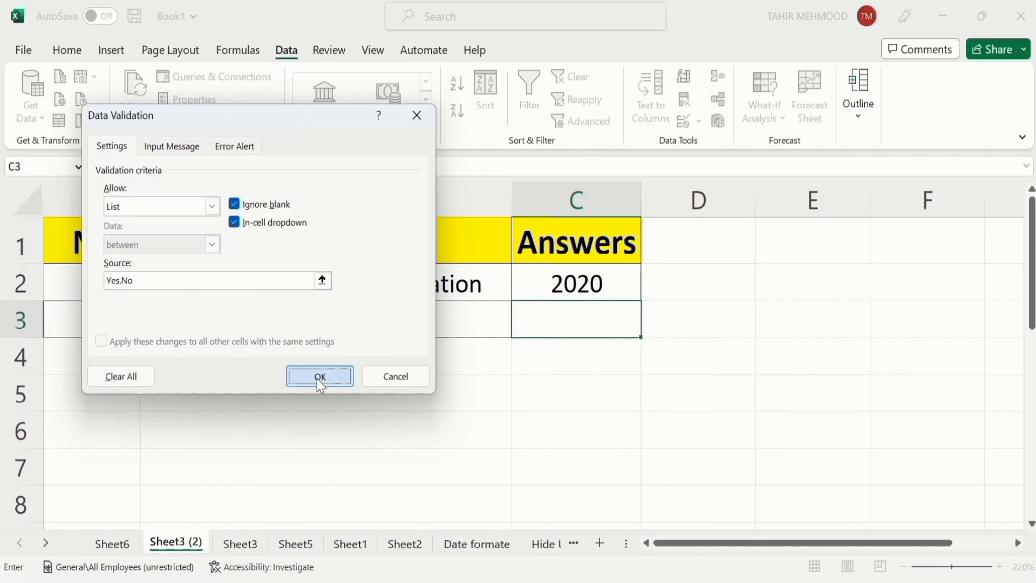
pyautogui.click(320, 377)
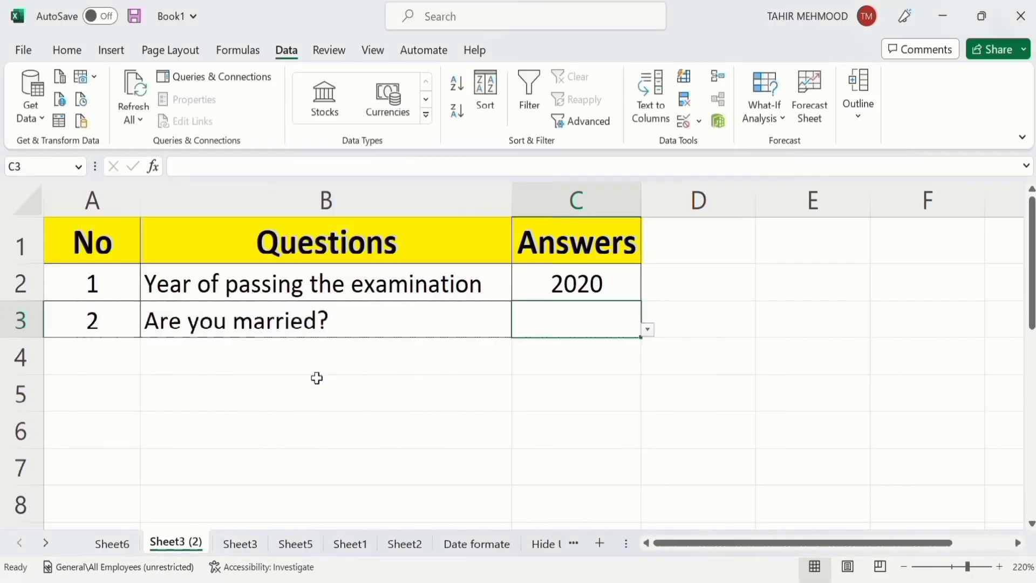
# - Test the new dropdown in C3 by choosing Yes and then No
pyautogui.click(648, 329)
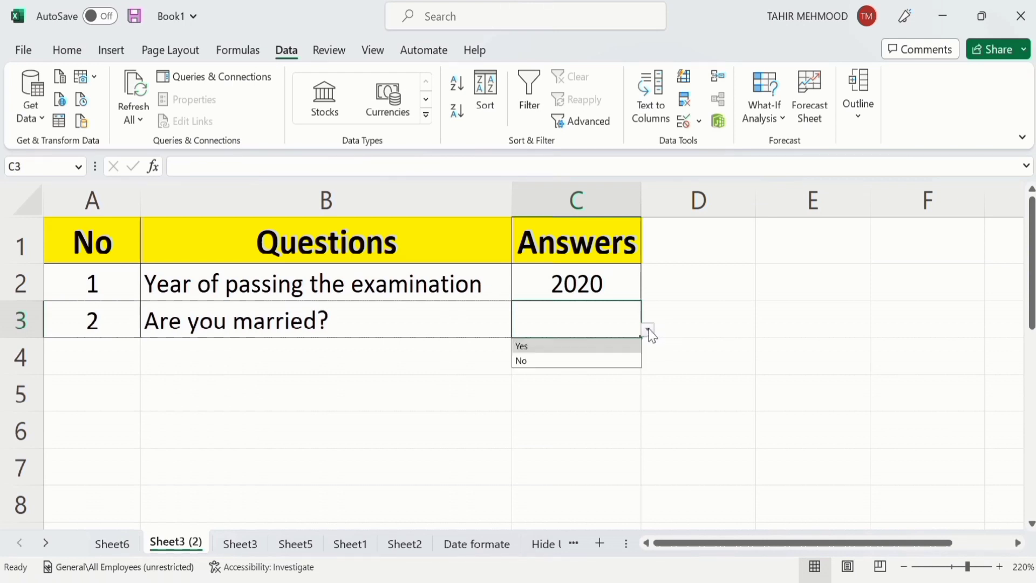
pyautogui.click(556, 348)
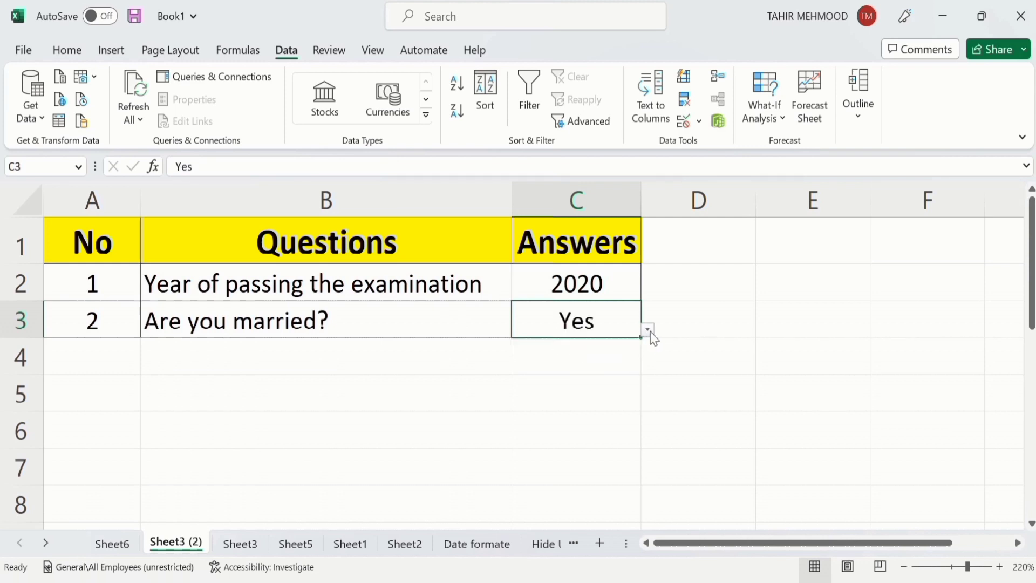
pyautogui.click(647, 329)
pyautogui.click(587, 361)
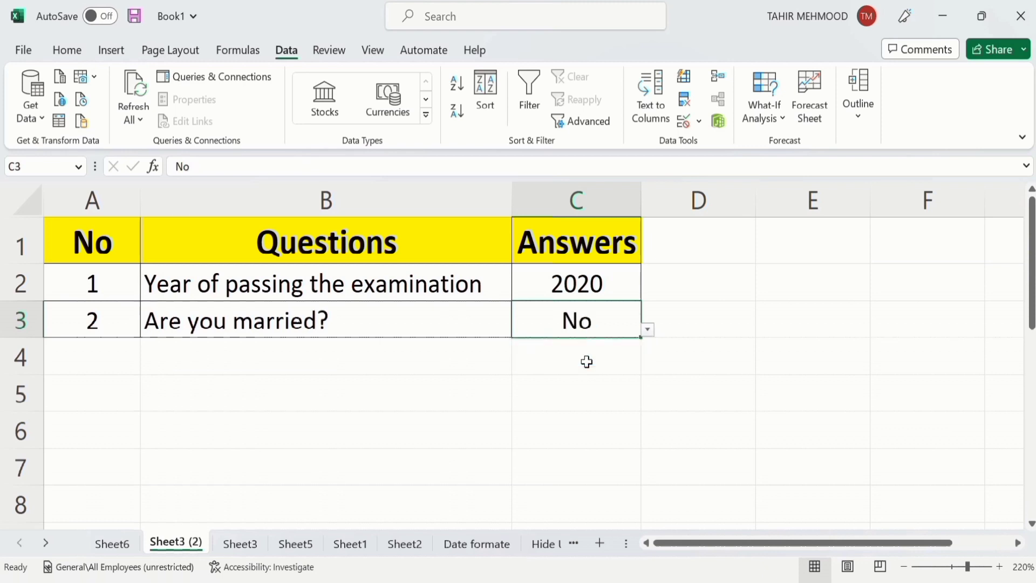
pyautogui.click(602, 372)
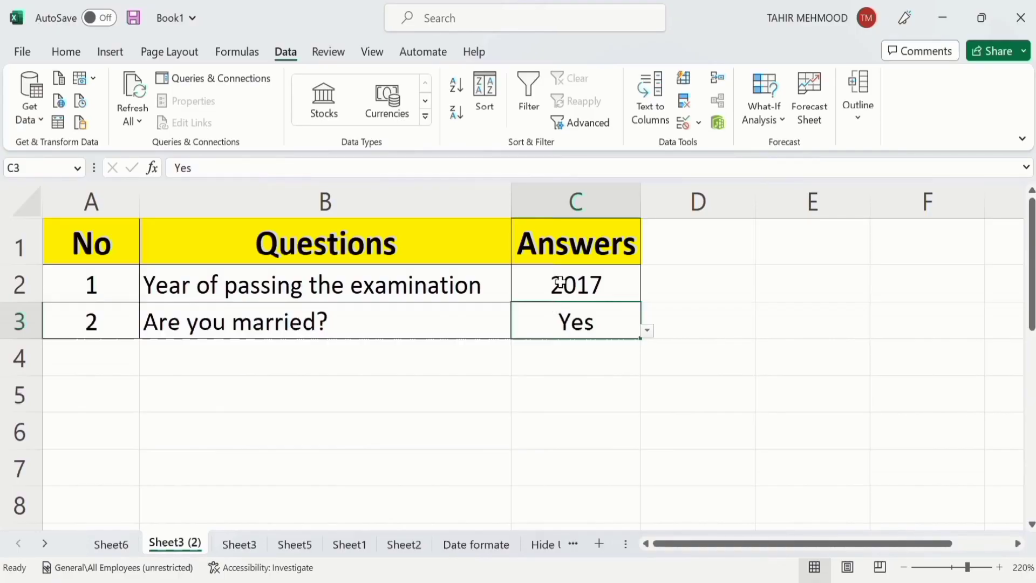
# - Examine the dropdown choices offered in answer cells C2 and C3
pyautogui.click(558, 283)
pyautogui.click(647, 295)
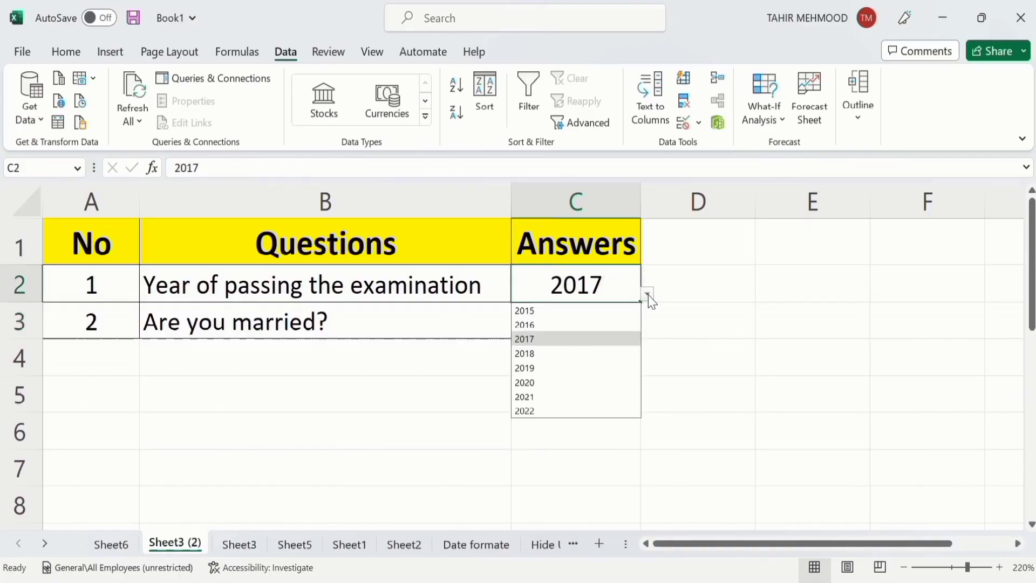
pyautogui.click(608, 321)
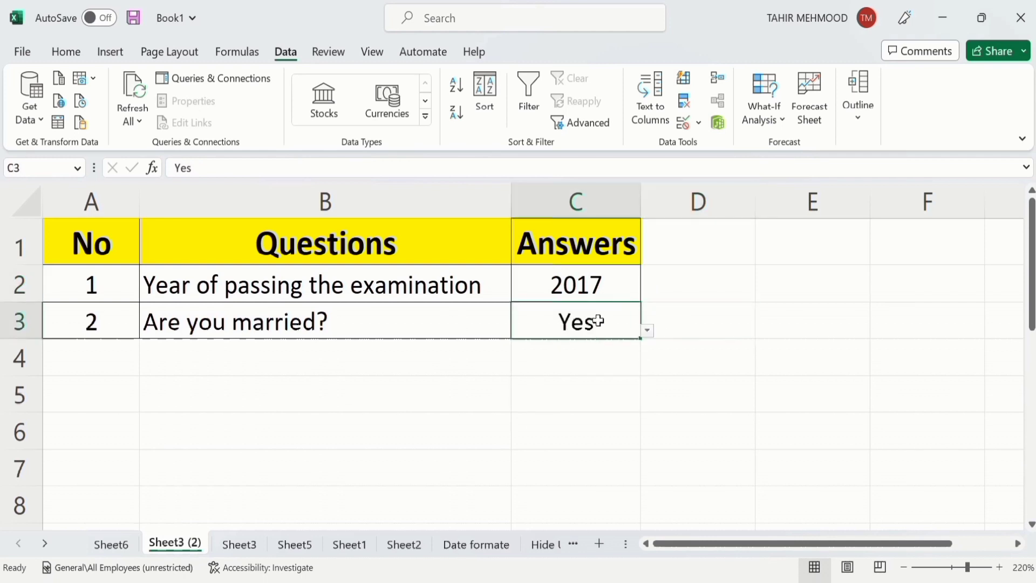
pyautogui.click(647, 330)
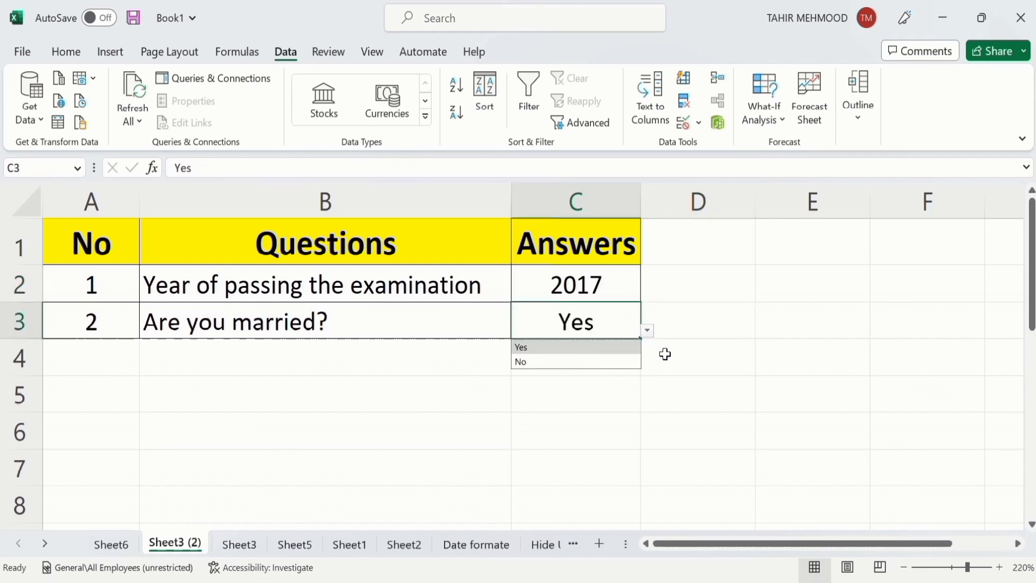
pyautogui.click(664, 354)
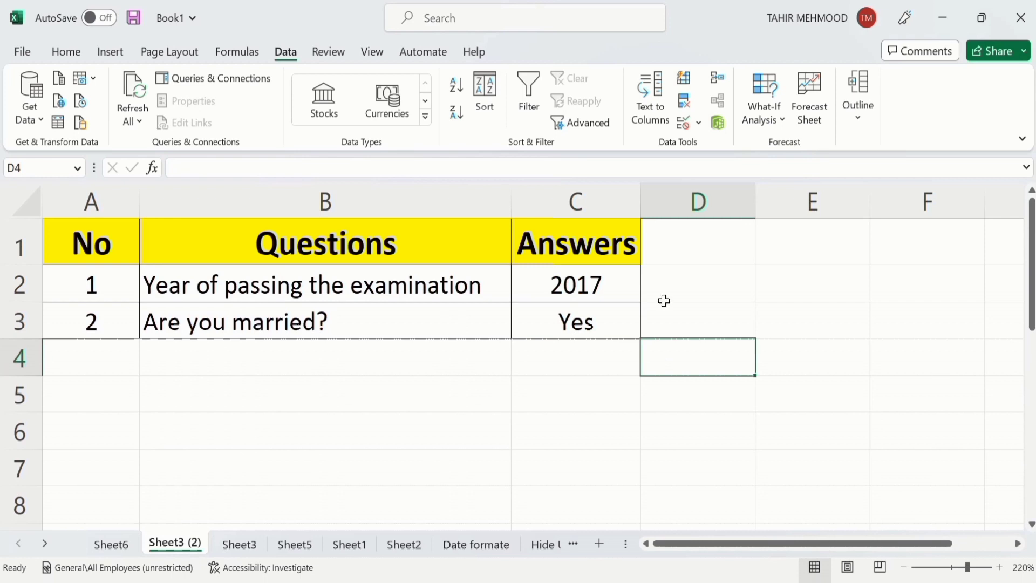
pyautogui.click(581, 287)
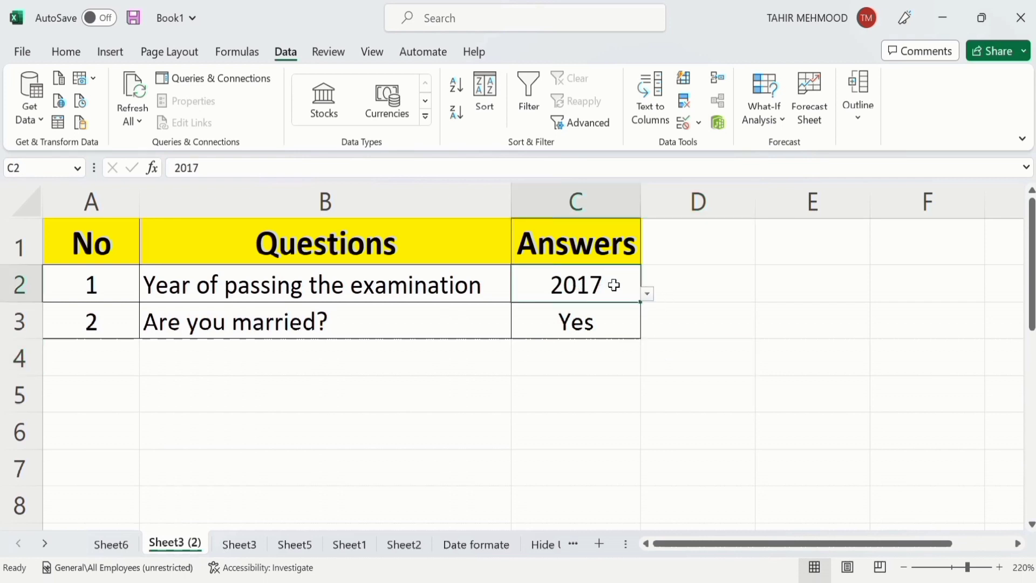
pyautogui.click(647, 295)
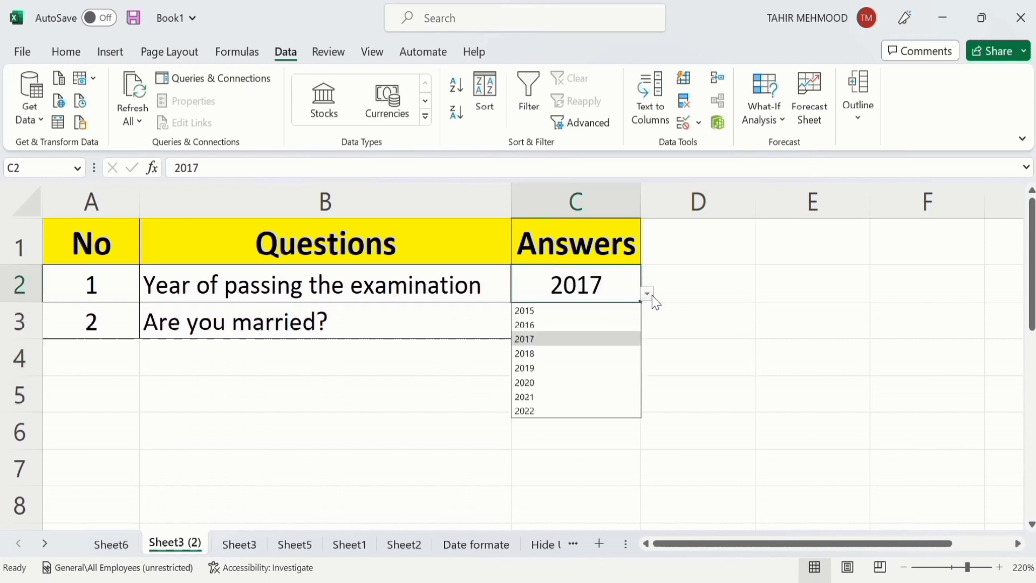
pyautogui.click(613, 283)
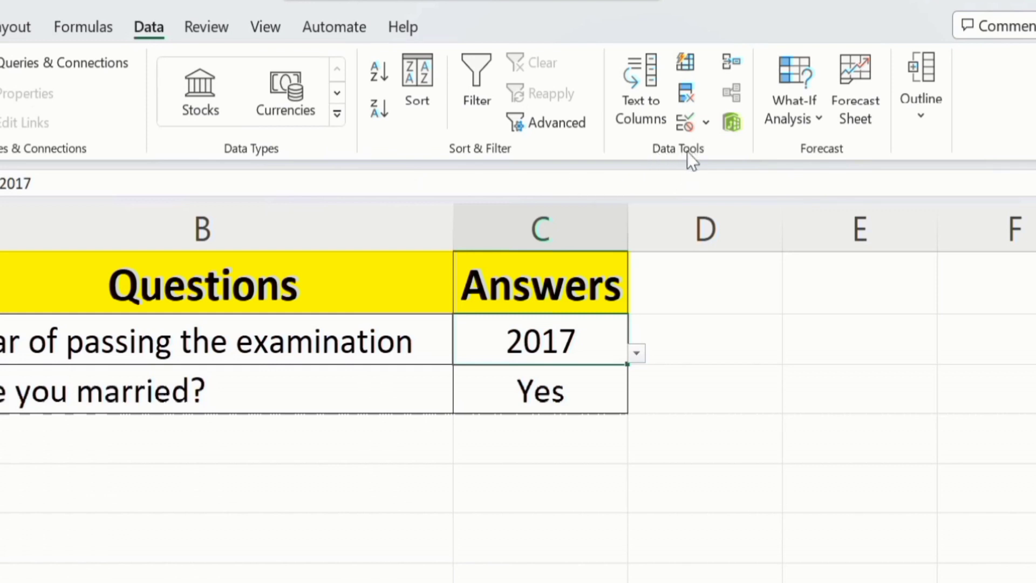
# - Open the data validation rule of cell C2 for editing and clear its list source
pyautogui.click(705, 124)
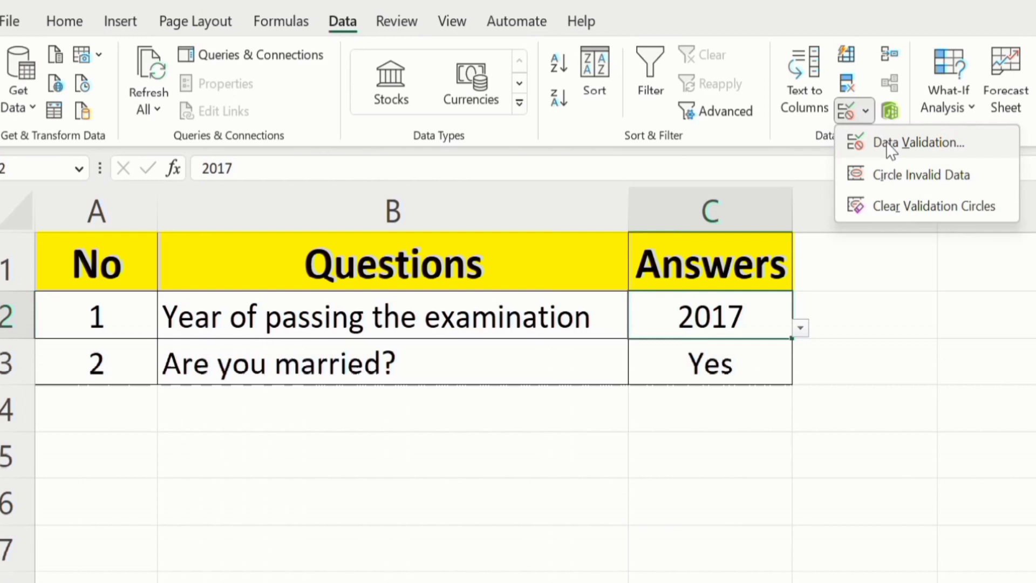
pyautogui.click(728, 156)
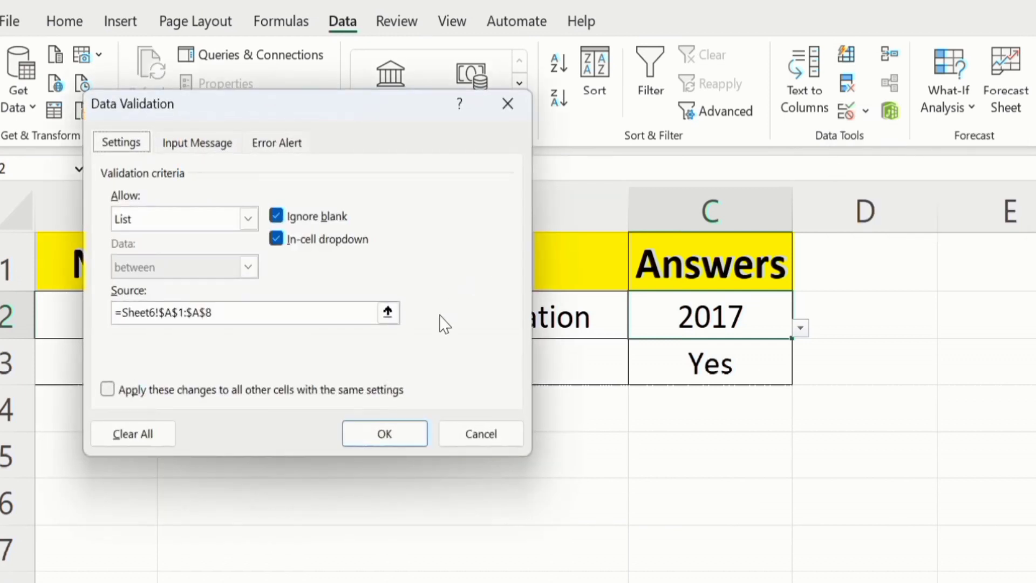
pyautogui.click(215, 312)
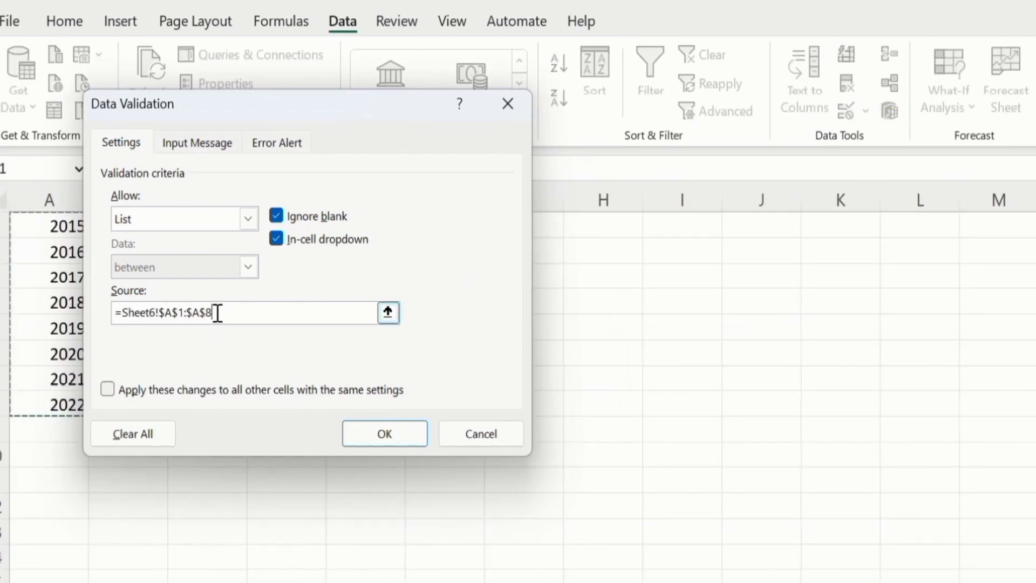
pyautogui.moveTo(212, 312); pyautogui.dragTo(124, 312)
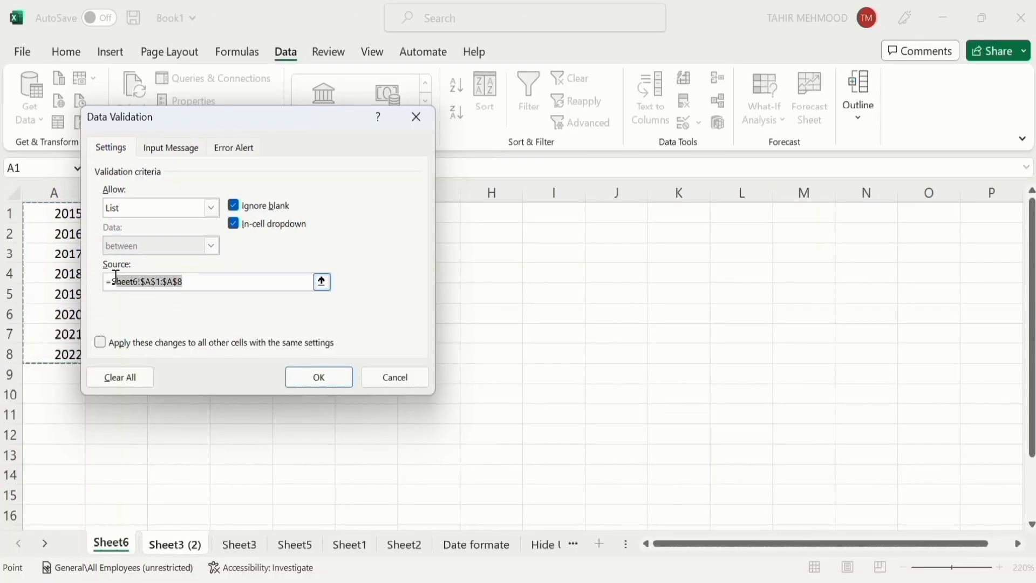
pyautogui.moveTo(116, 275); pyautogui.dragTo(106, 278)
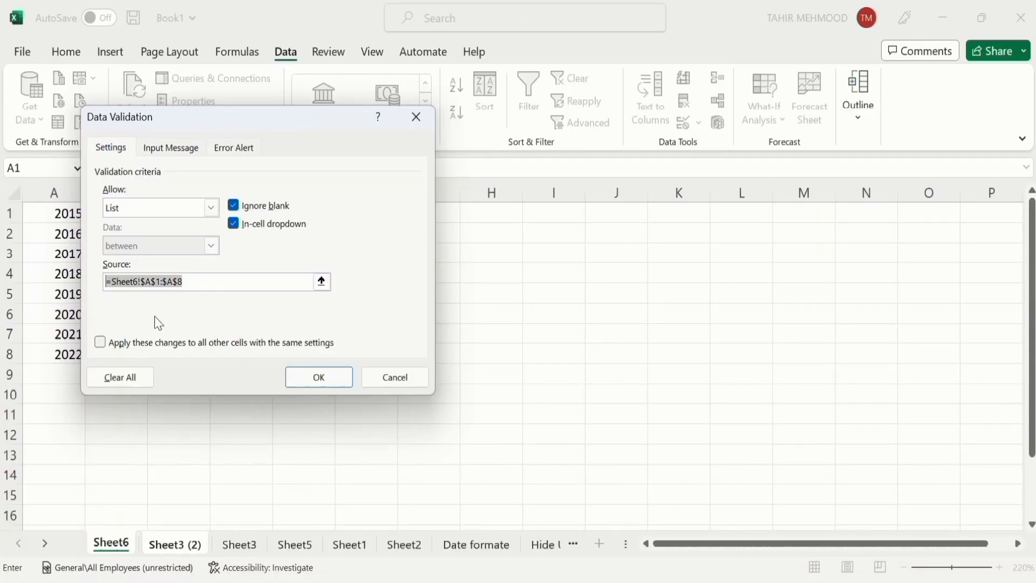
pyautogui.press('BackSpace')
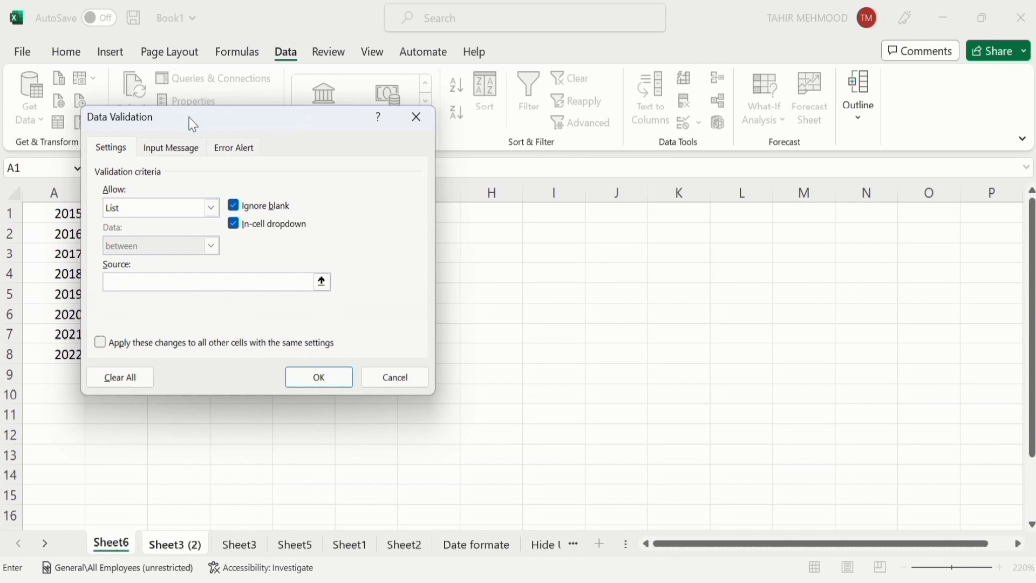
# - Set the validation list's source to Sheet6!$A$1:$A$5 and apply the rule
pyautogui.moveTo(190, 119); pyautogui.dragTo(361, 116)
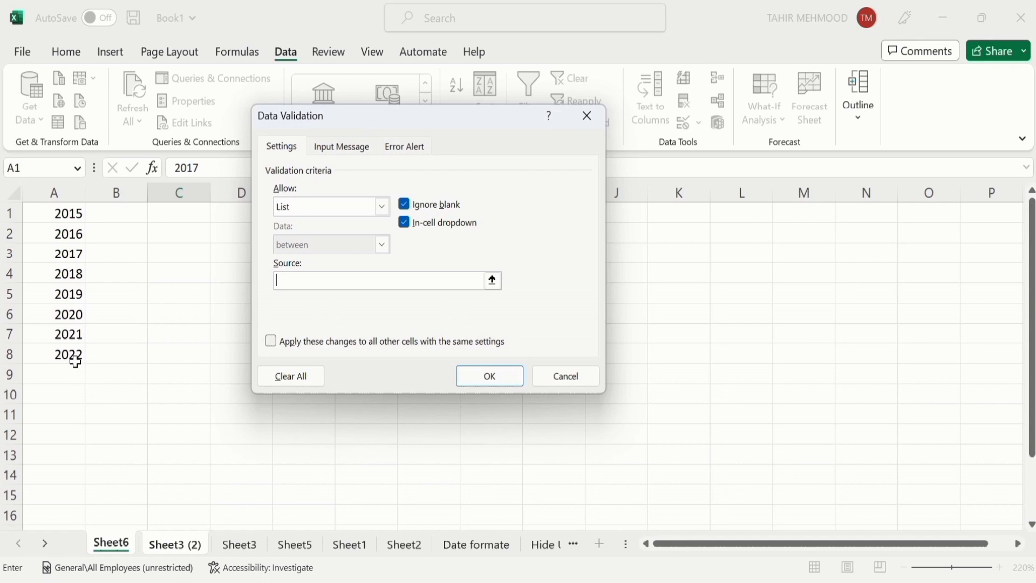
pyautogui.click(67, 215)
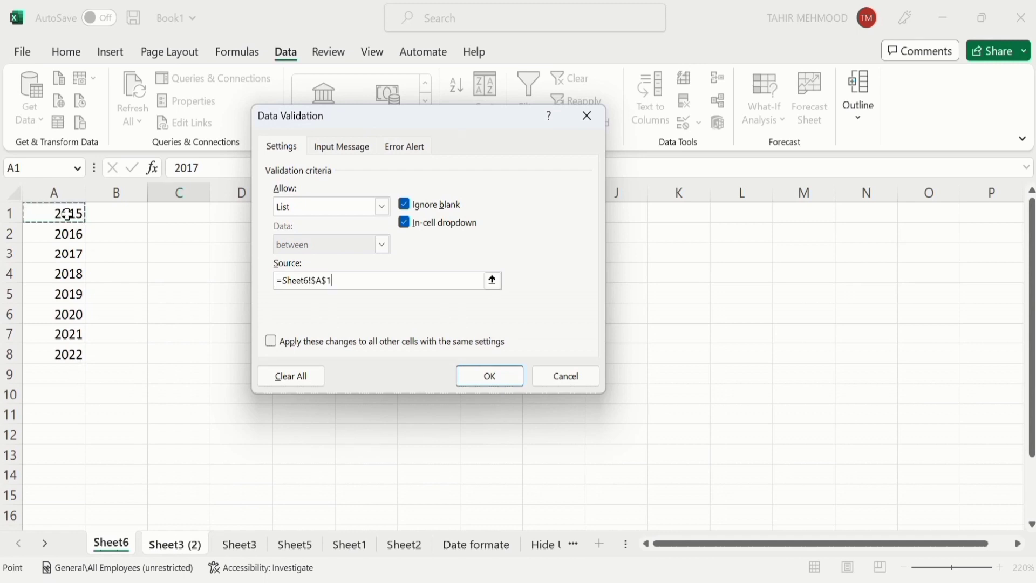
pyautogui.moveTo(67, 214); pyautogui.dragTo(68, 288)
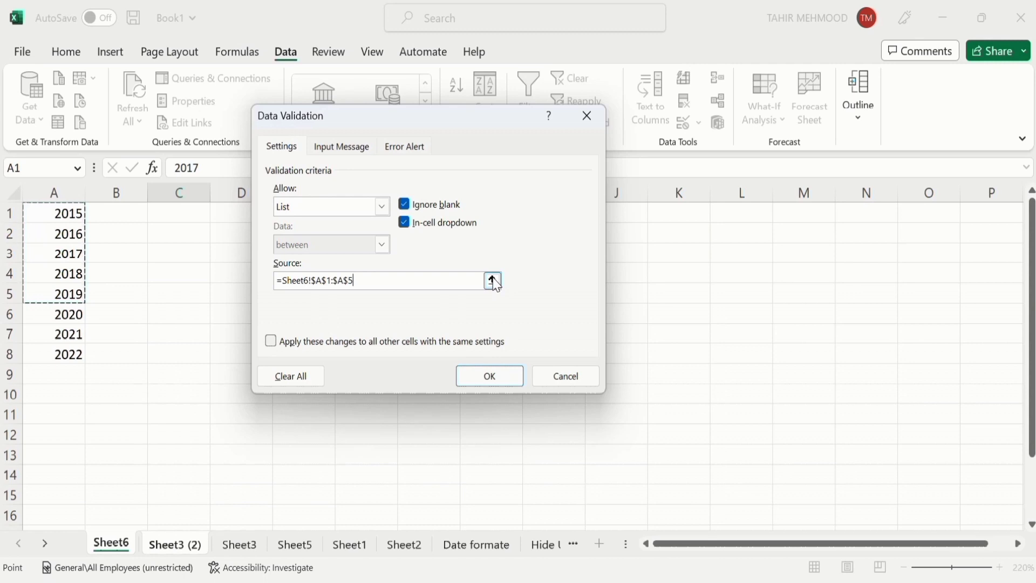
pyautogui.click(490, 378)
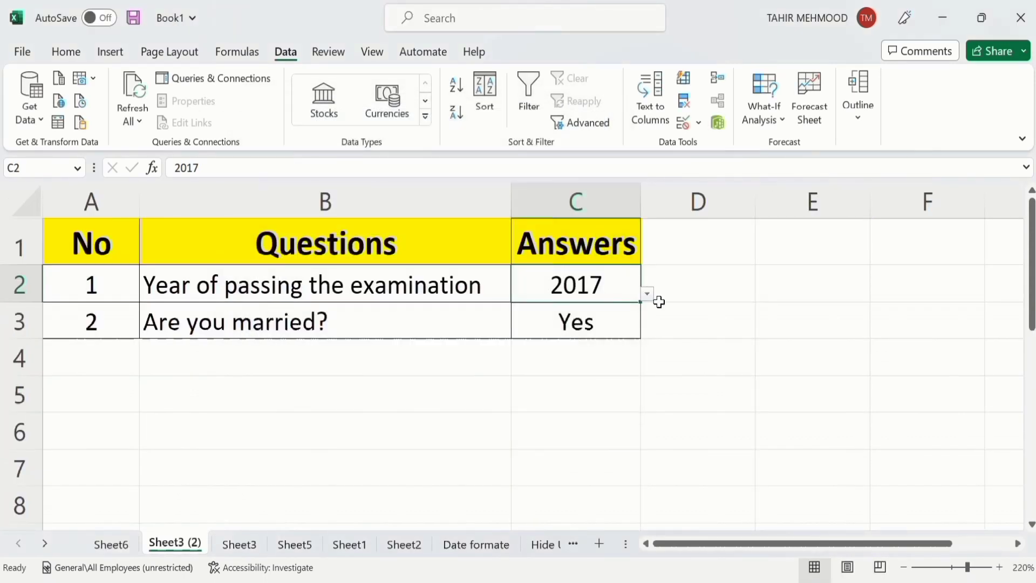
# - Check which years the dropdown in C2 offers with its edited source
pyautogui.click(648, 295)
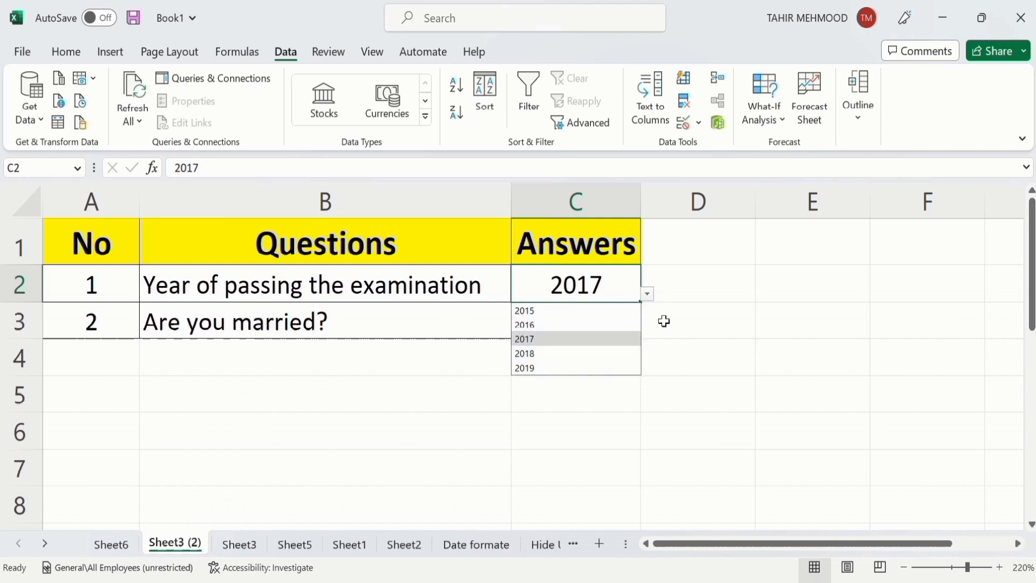
pyautogui.click(674, 281)
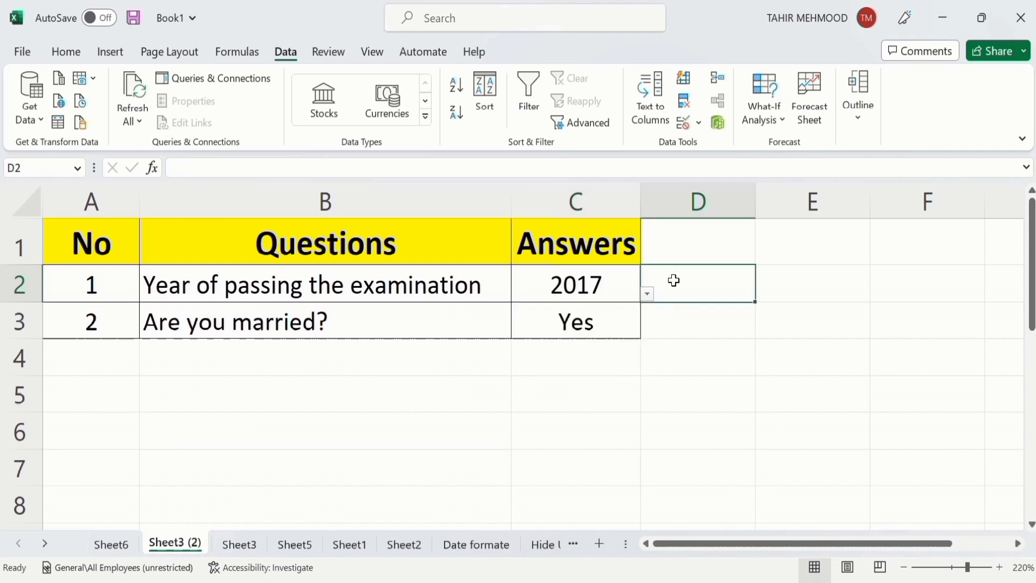
pyautogui.click(617, 285)
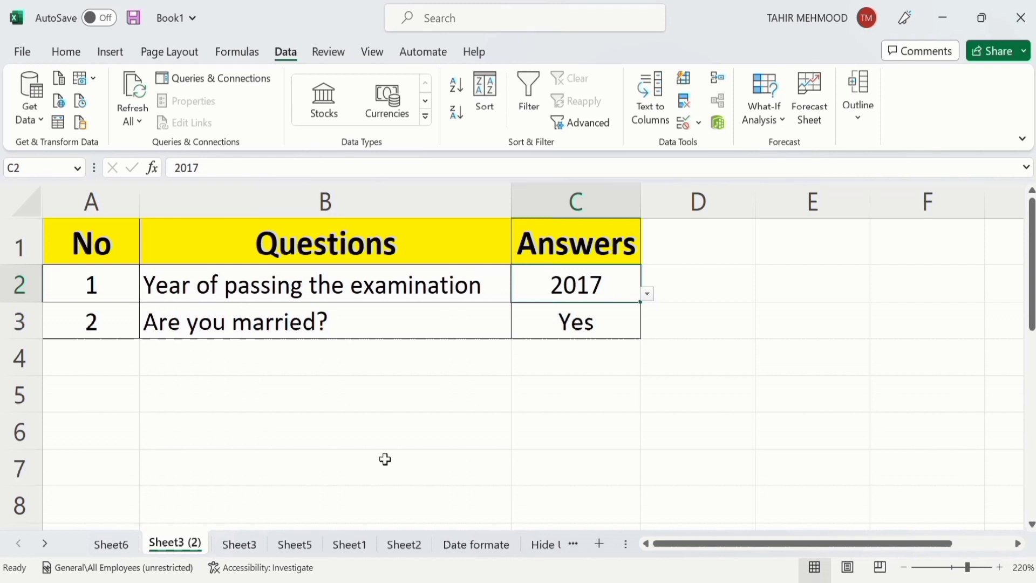
# - Fill B1:B5 on Sheet6 with consecutive months from January to May
pyautogui.click(111, 545)
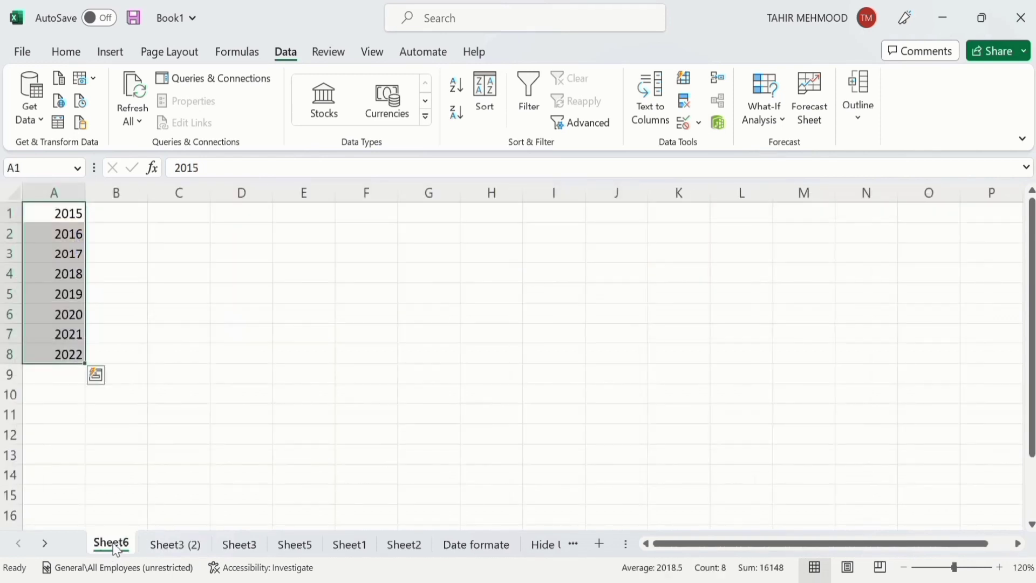
pyautogui.click(132, 217)
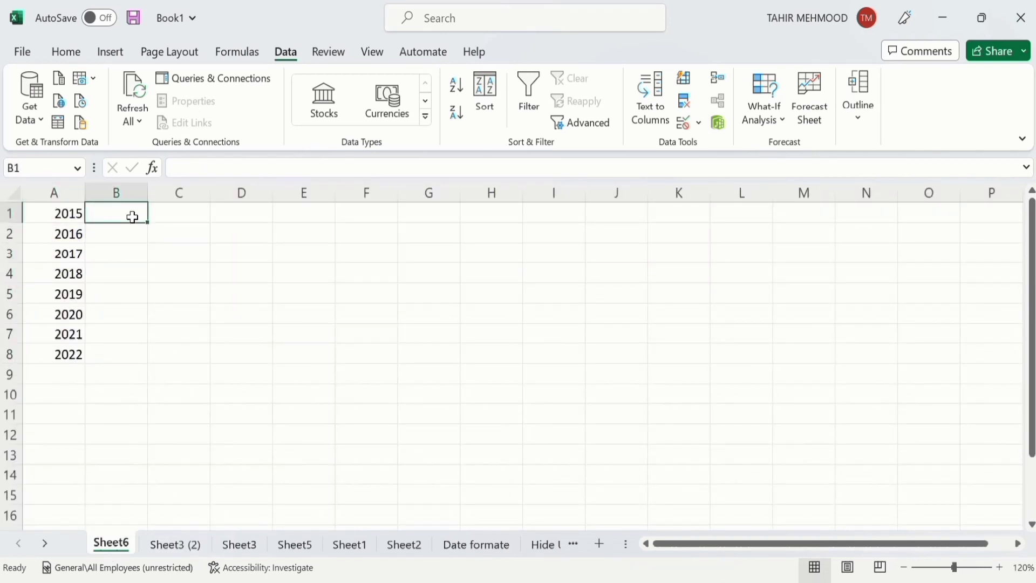
pyautogui.write('J')
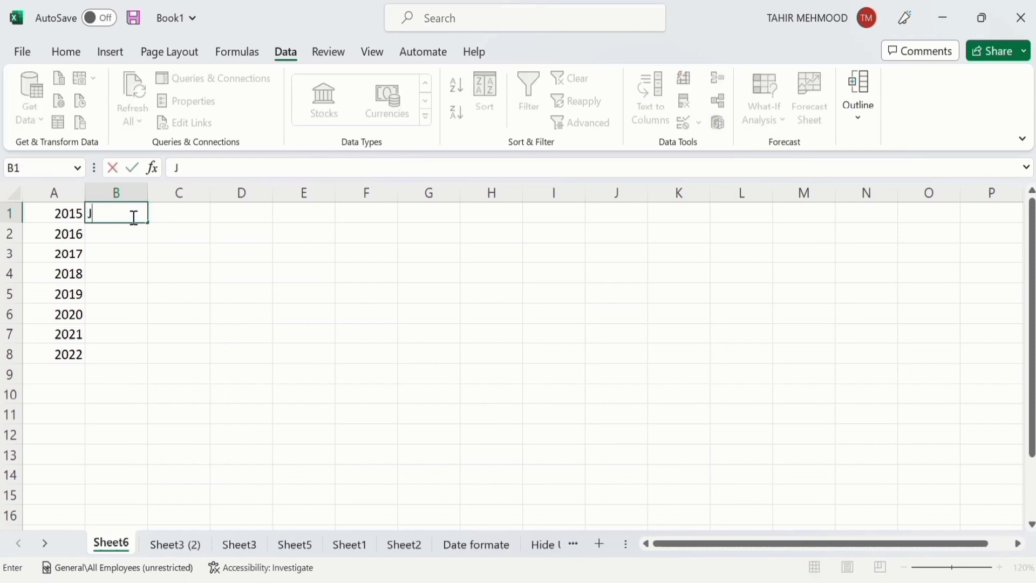
pyautogui.write('anuary')
pyautogui.moveTo(150, 225); pyautogui.dragTo(150, 306)
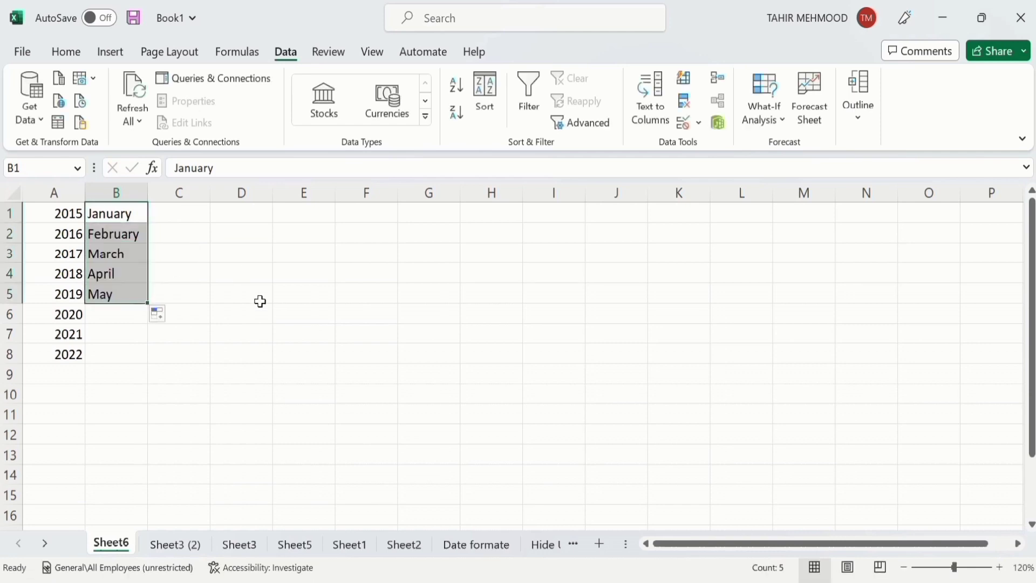
# - Check which choices the dropdown in C2 on Sheet3 (2) offers
pyautogui.click(176, 545)
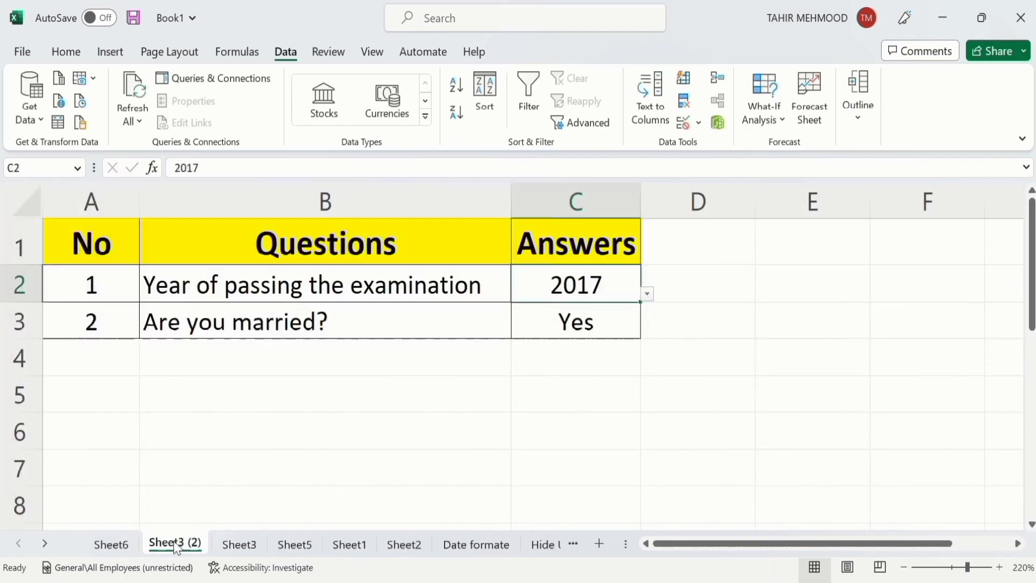
pyautogui.click(647, 294)
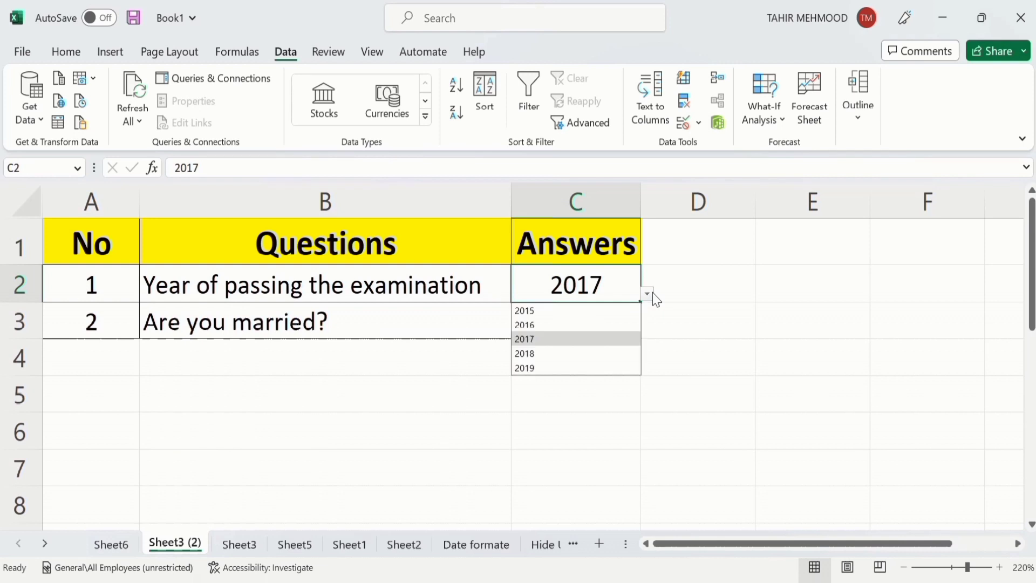
pyautogui.click(596, 286)
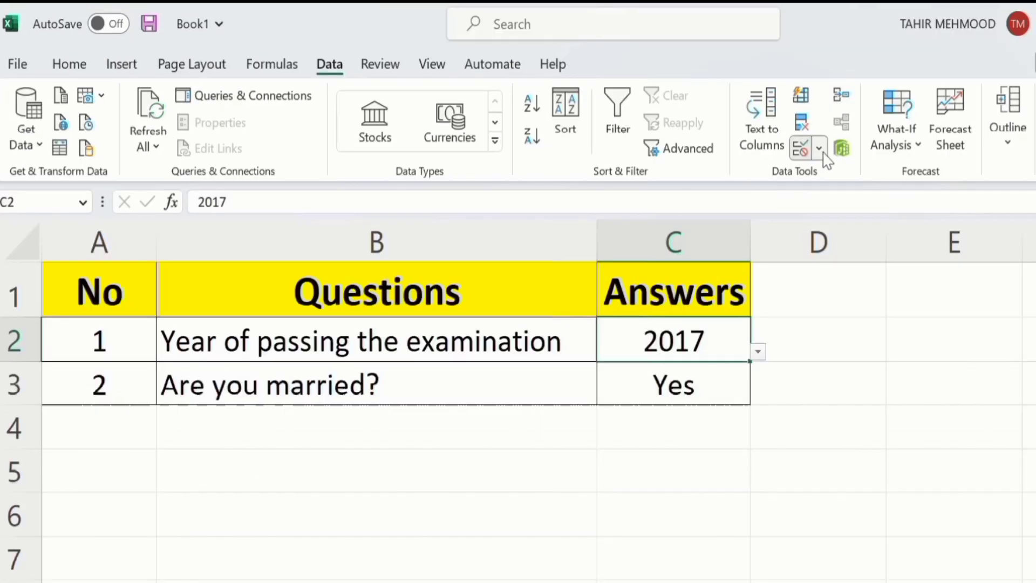
# - Set the source of C2's validation list to Sheet6!$B$1:$B$5 and apply the rule
pyautogui.click(820, 149)
pyautogui.click(829, 176)
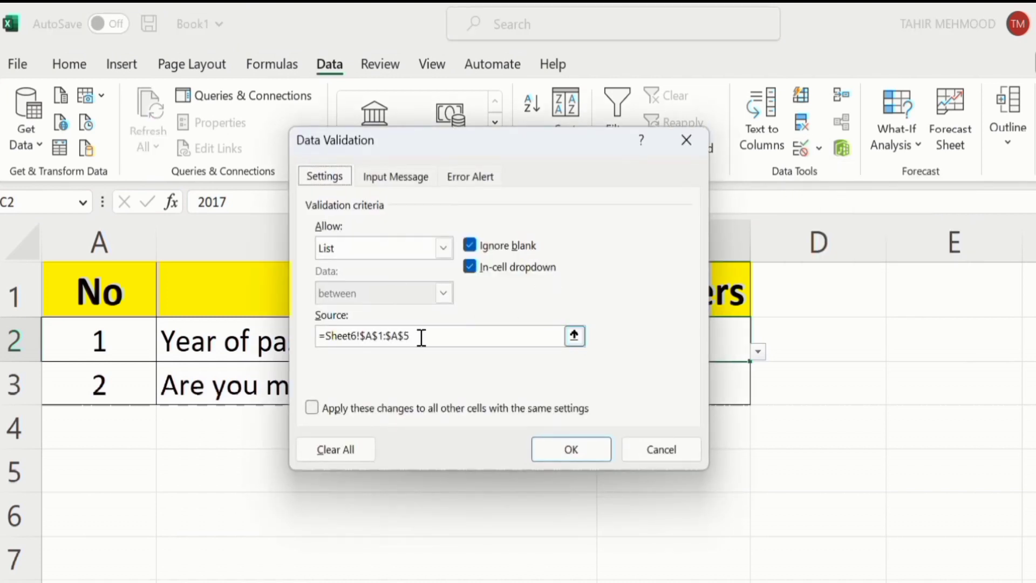
pyautogui.moveTo(422, 336); pyautogui.dragTo(317, 334)
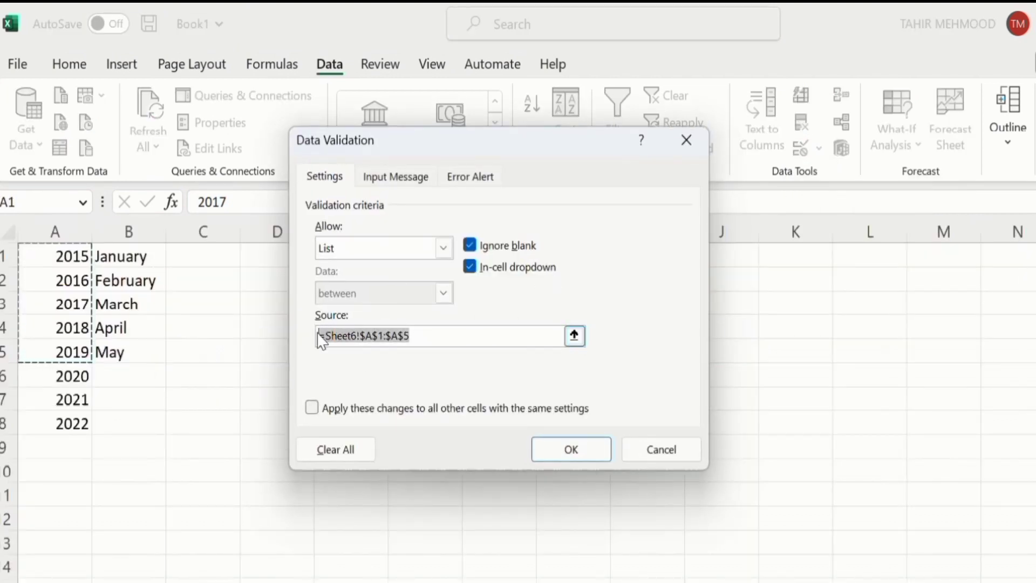
pyautogui.press('BackSpace')
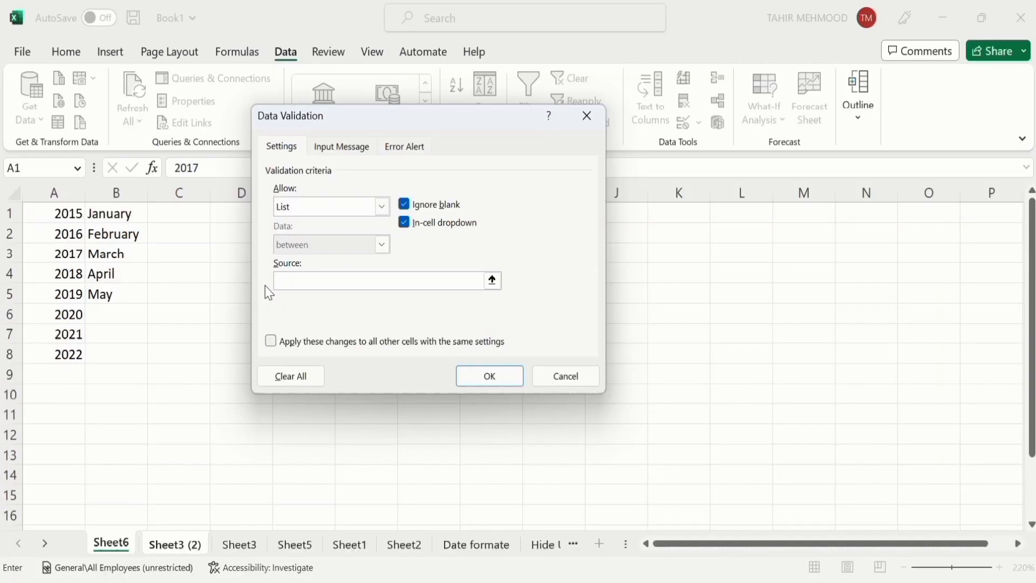
pyautogui.click(113, 218)
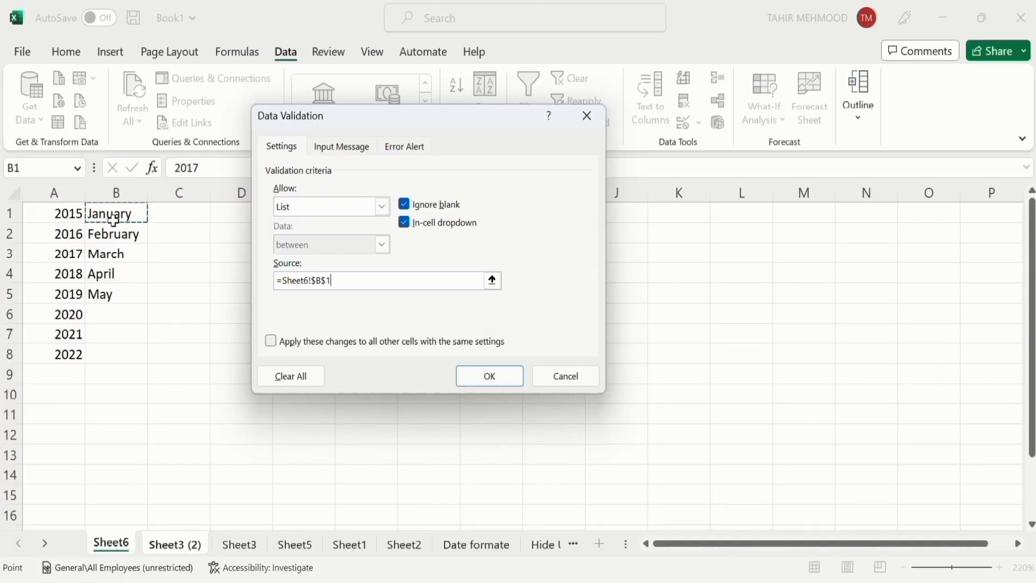
pyautogui.moveTo(114, 219); pyautogui.dragTo(116, 288)
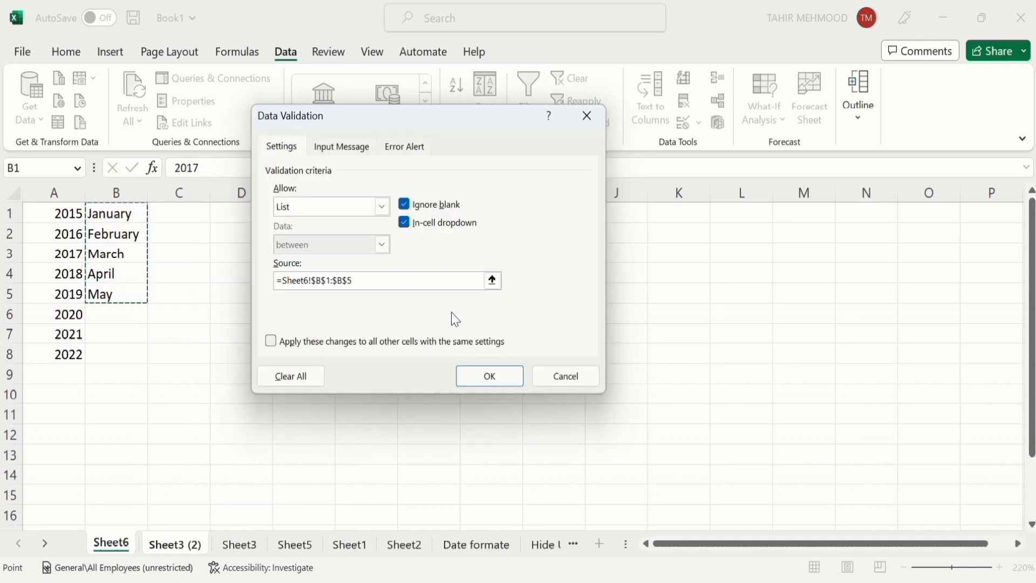
pyautogui.click(483, 379)
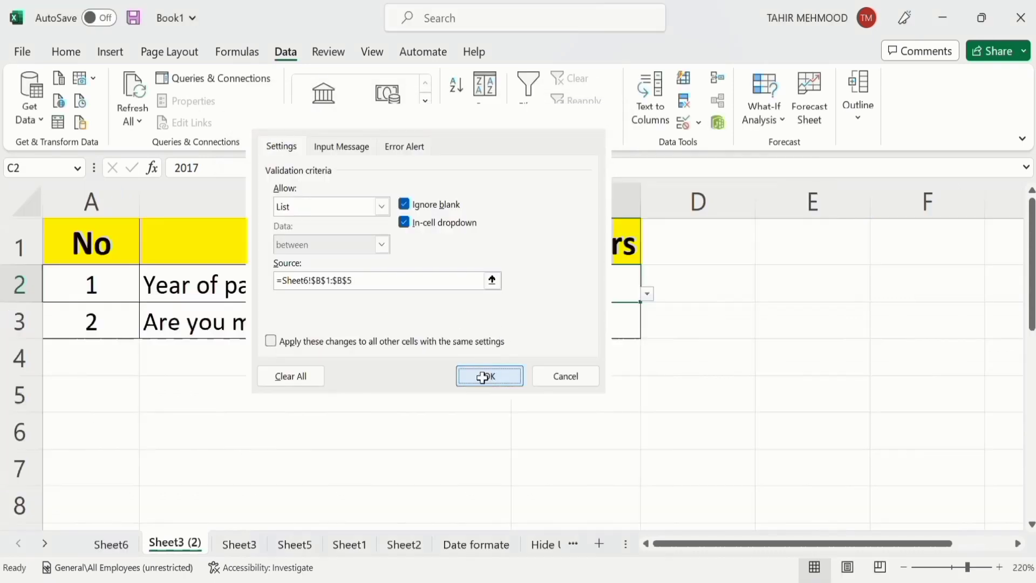
# - Choose February from the dropdown in C2 and review the months it offers
pyautogui.click(650, 295)
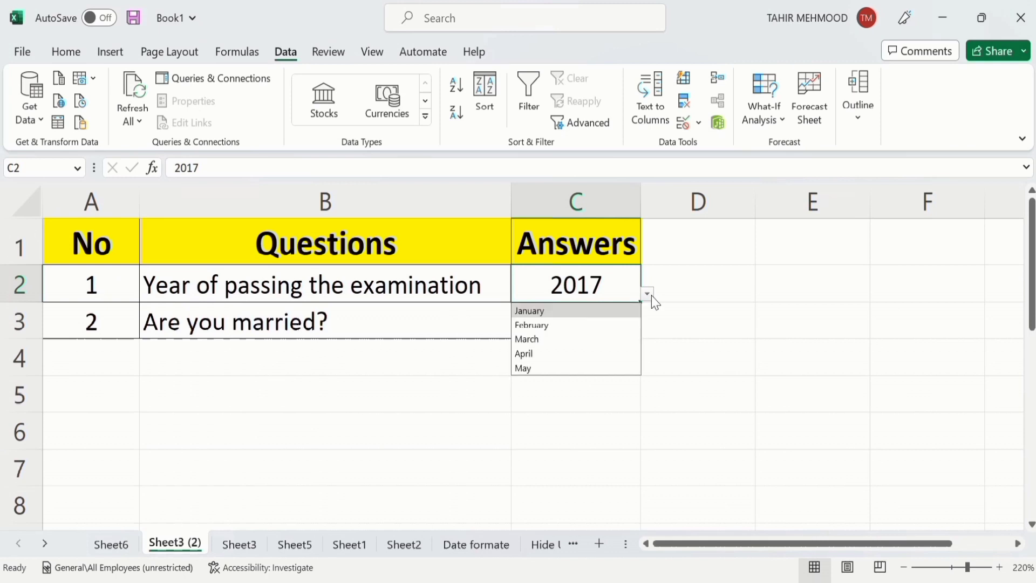
pyautogui.click(577, 324)
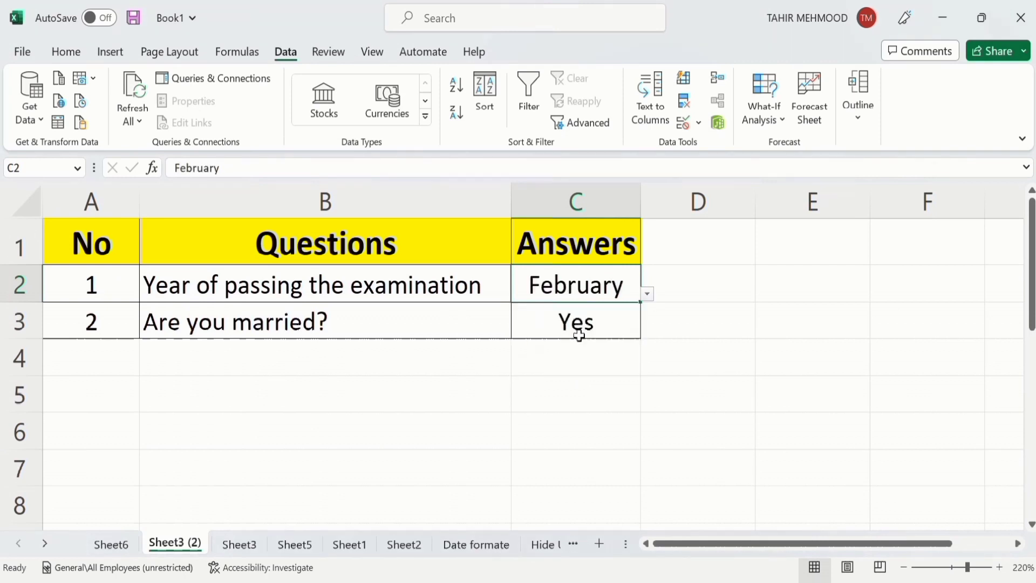
pyautogui.click(648, 295)
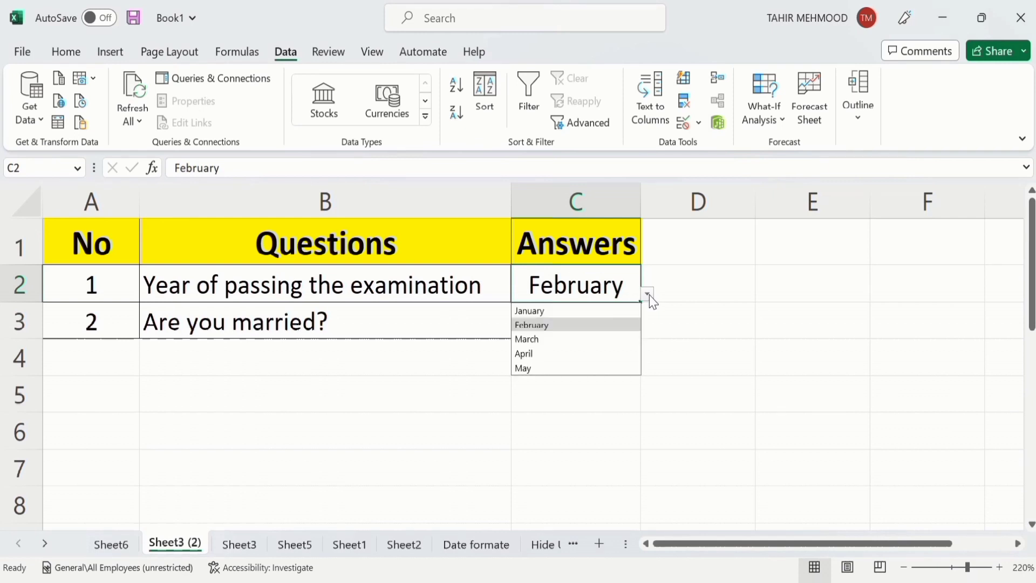
pyautogui.click(687, 326)
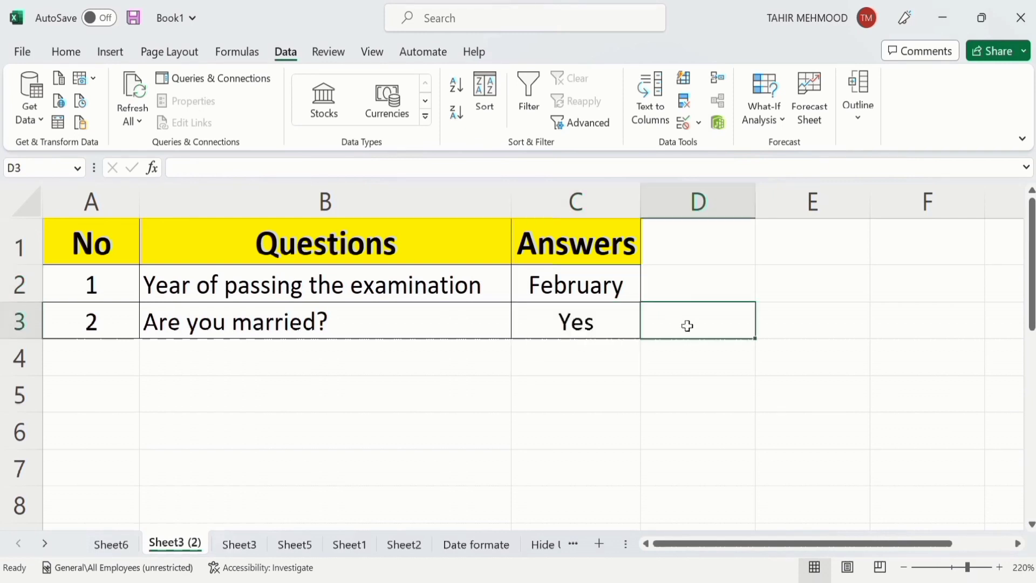
# - Extend the source of C3's validation list to Yes,No,Avoid and choose Avoid from the cell's dropdown
pyautogui.click(608, 319)
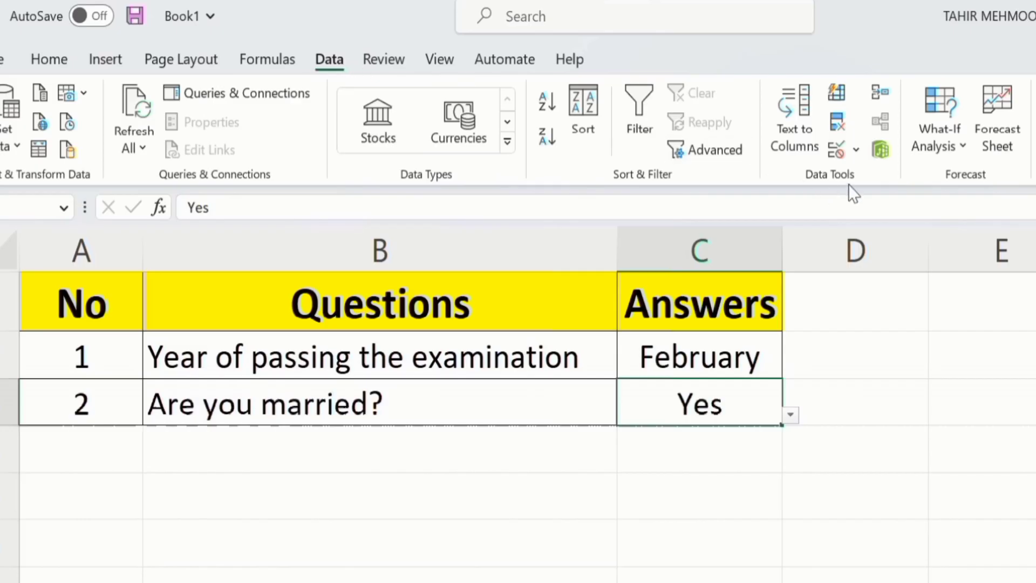
pyautogui.click(858, 151)
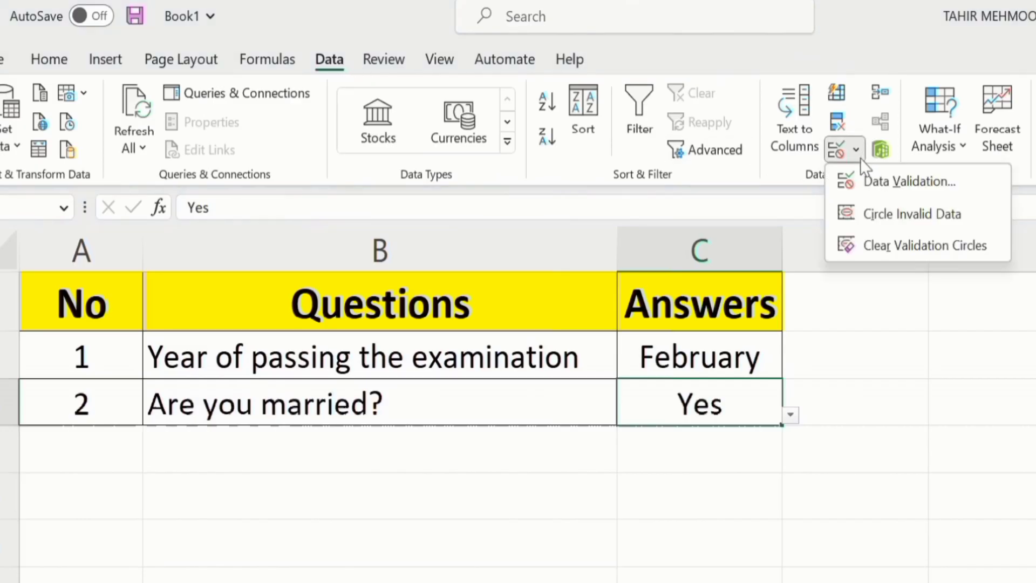
pyautogui.click(885, 186)
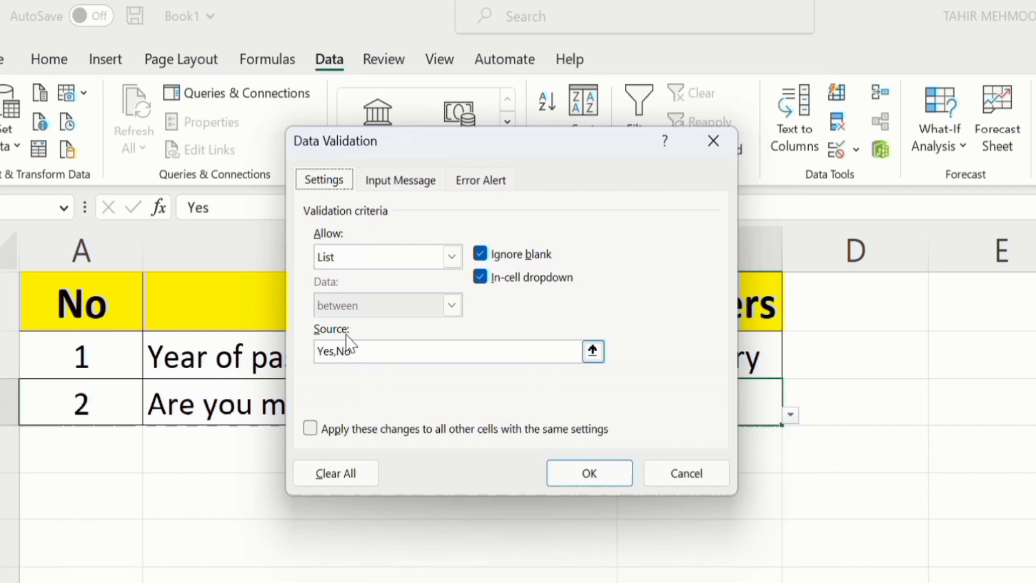
pyautogui.click(360, 354)
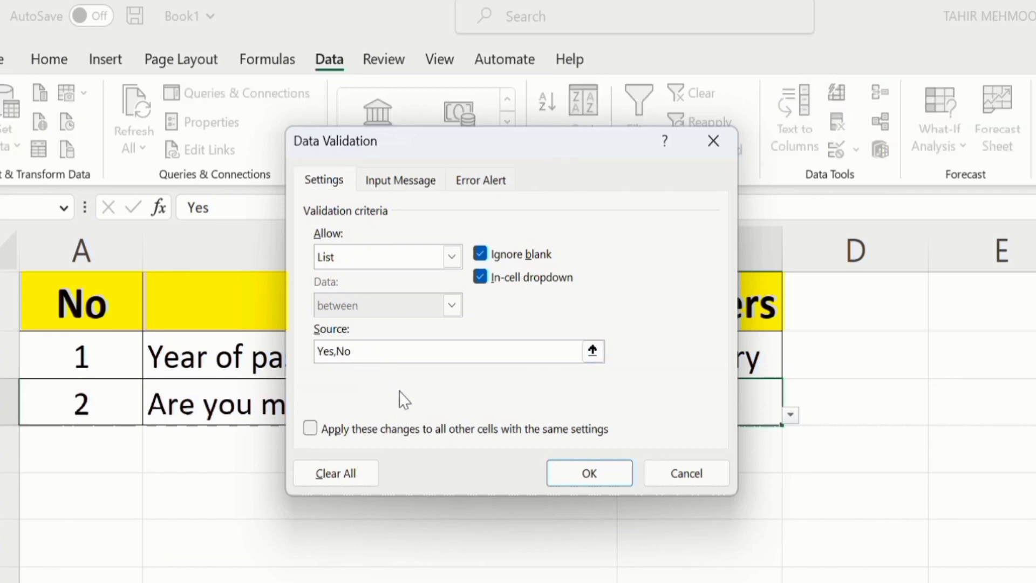
pyautogui.write(',Avoid')
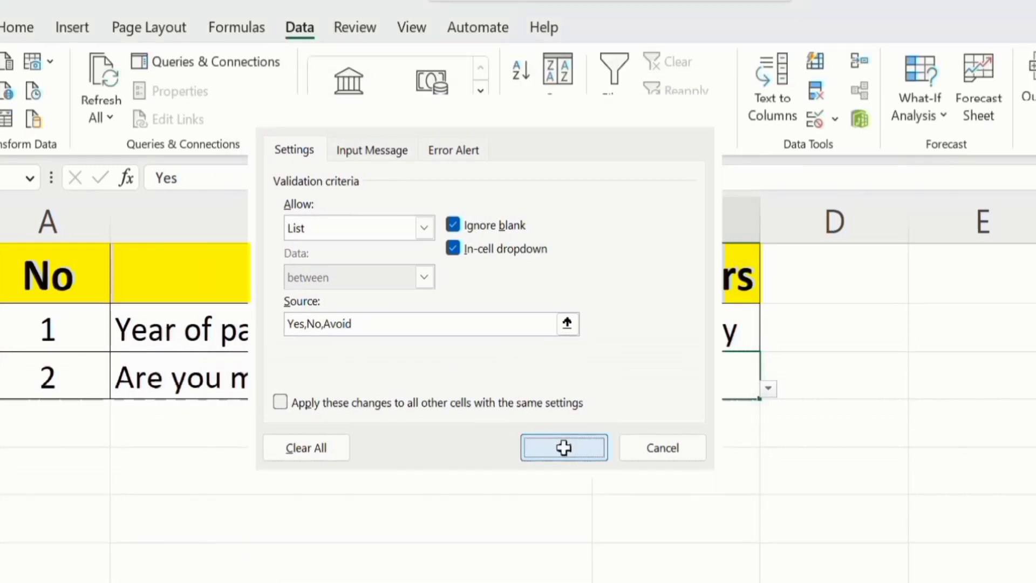
pyautogui.click(589, 473)
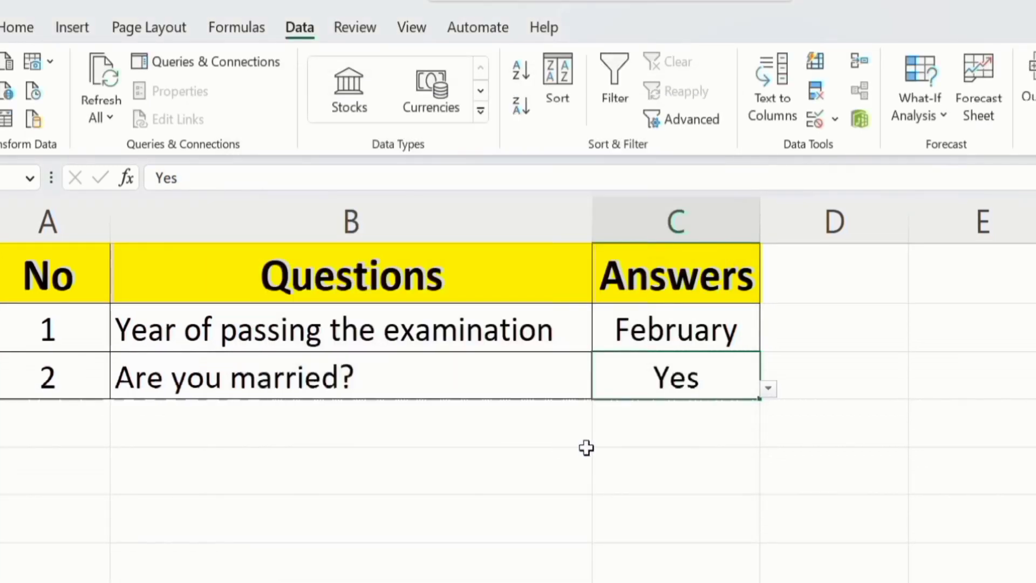
pyautogui.click(768, 387)
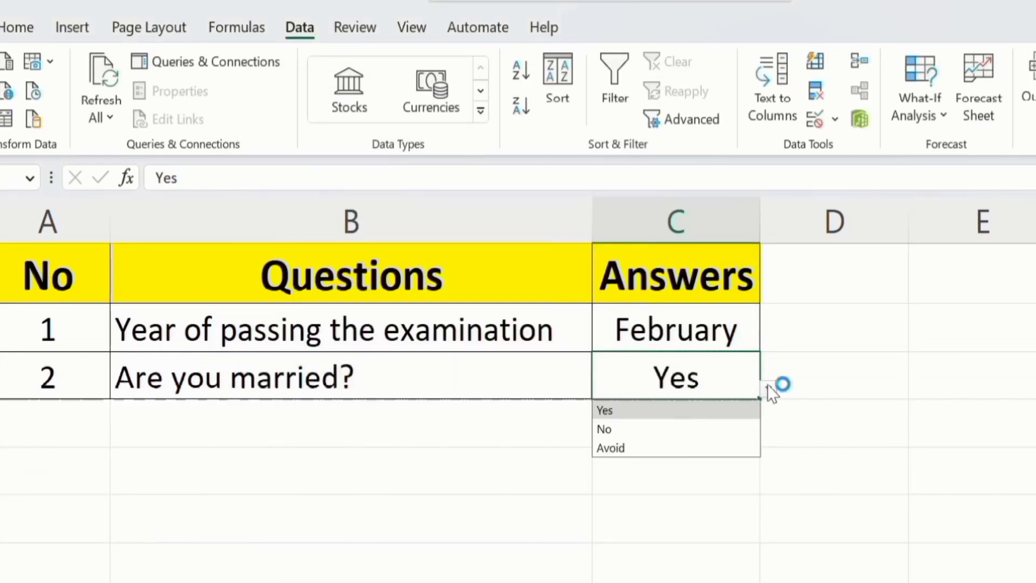
pyautogui.click(639, 449)
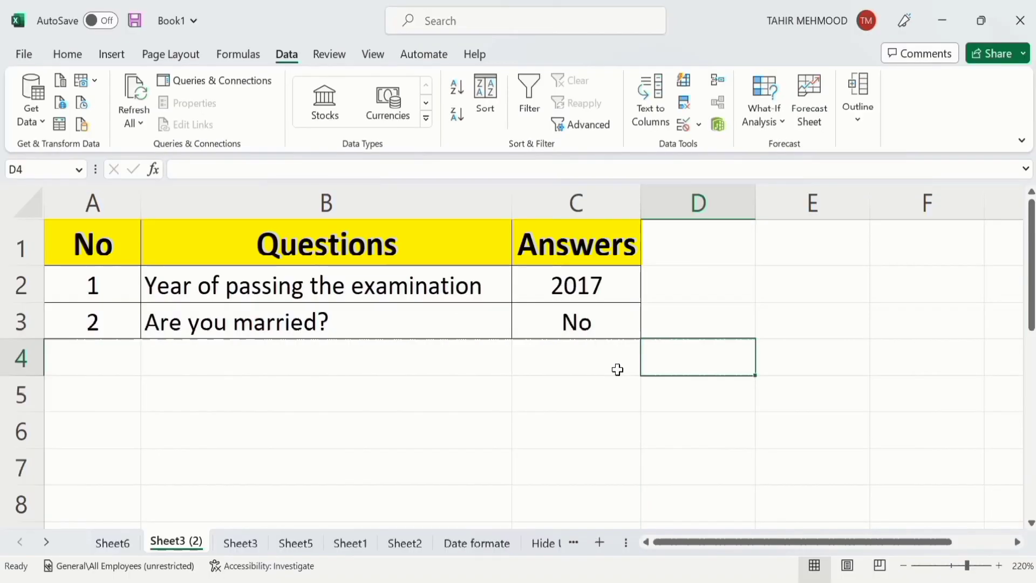
# - Clear all data validation settings from C2 and compare C2 with C3 for a dropdown arrow
pyautogui.click(544, 290)
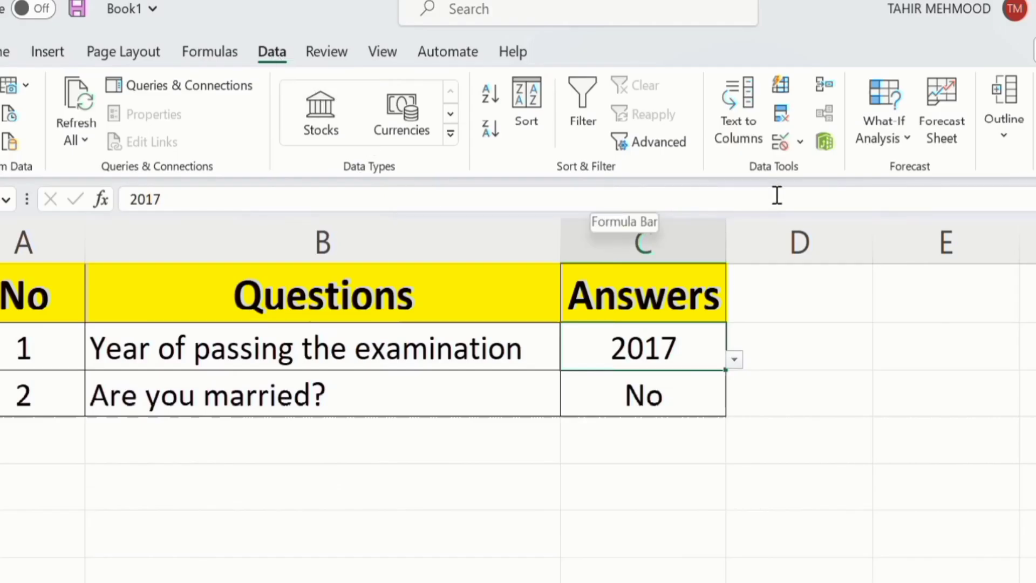
pyautogui.click(800, 141)
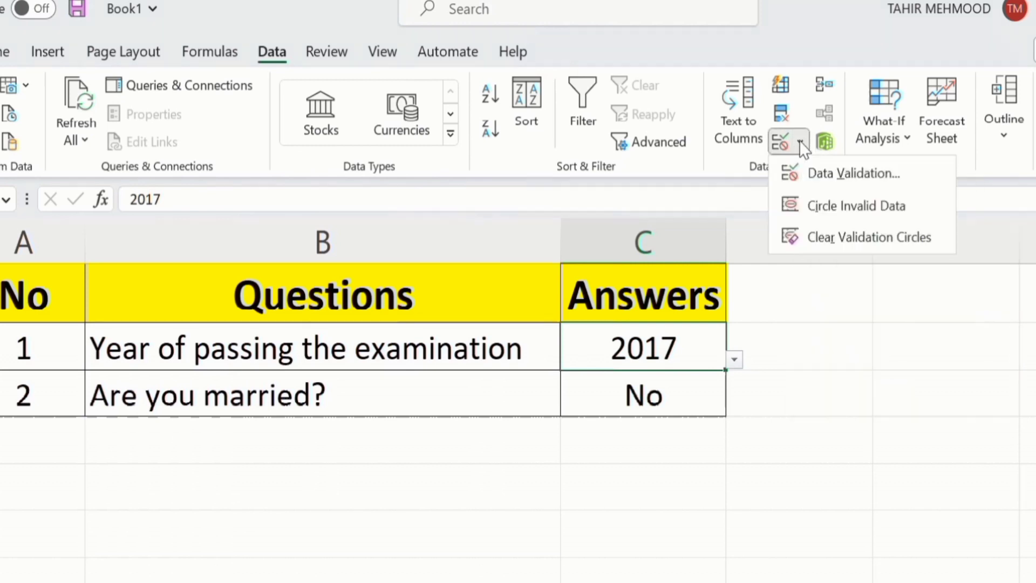
pyautogui.click(828, 175)
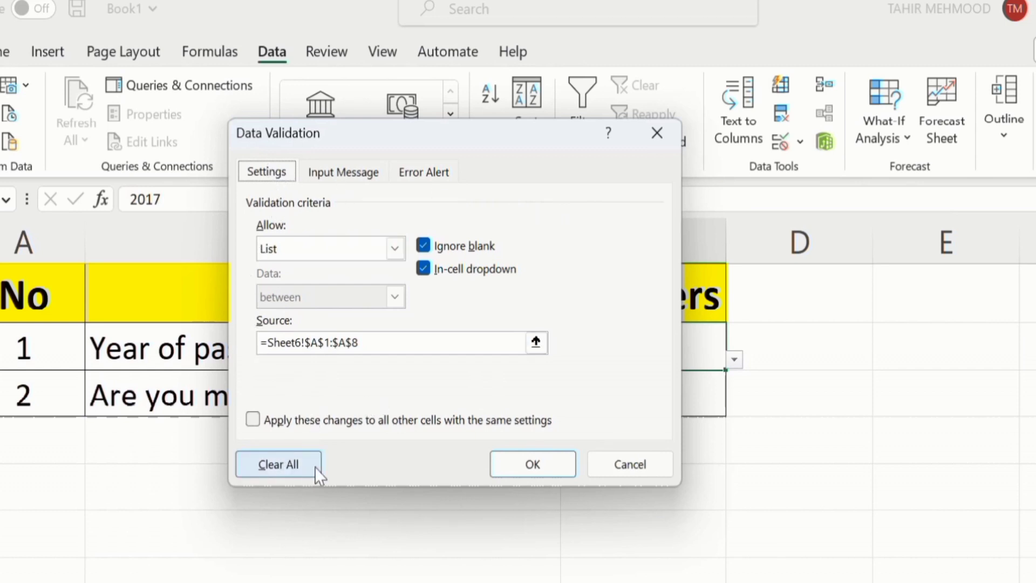
pyautogui.click(276, 463)
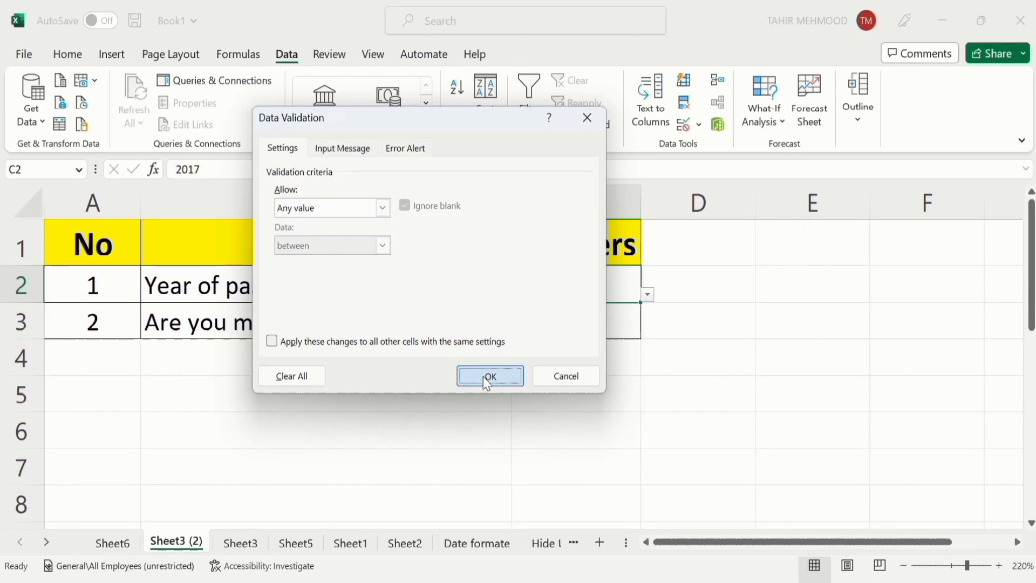
pyautogui.click(484, 377)
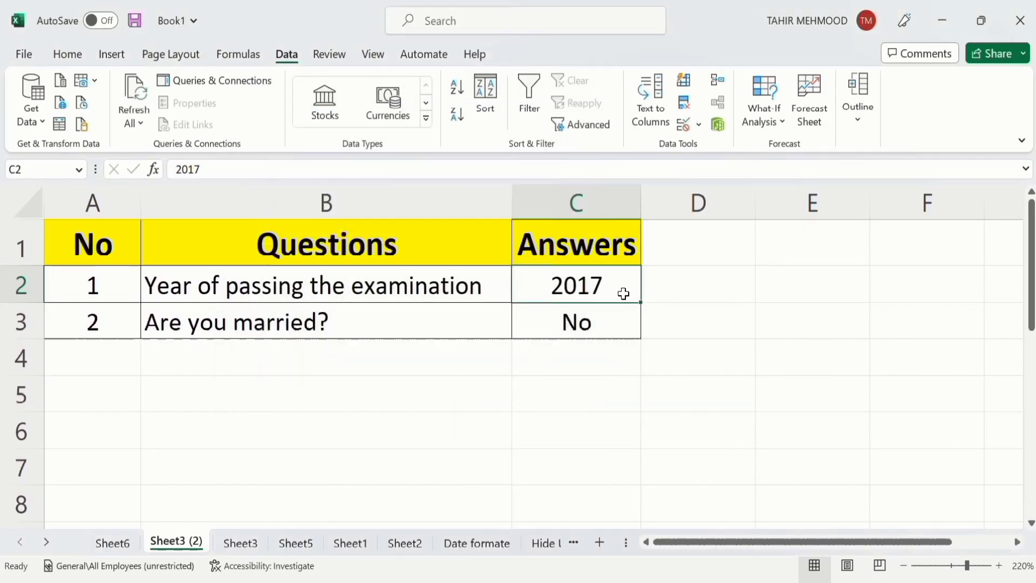
pyautogui.click(623, 322)
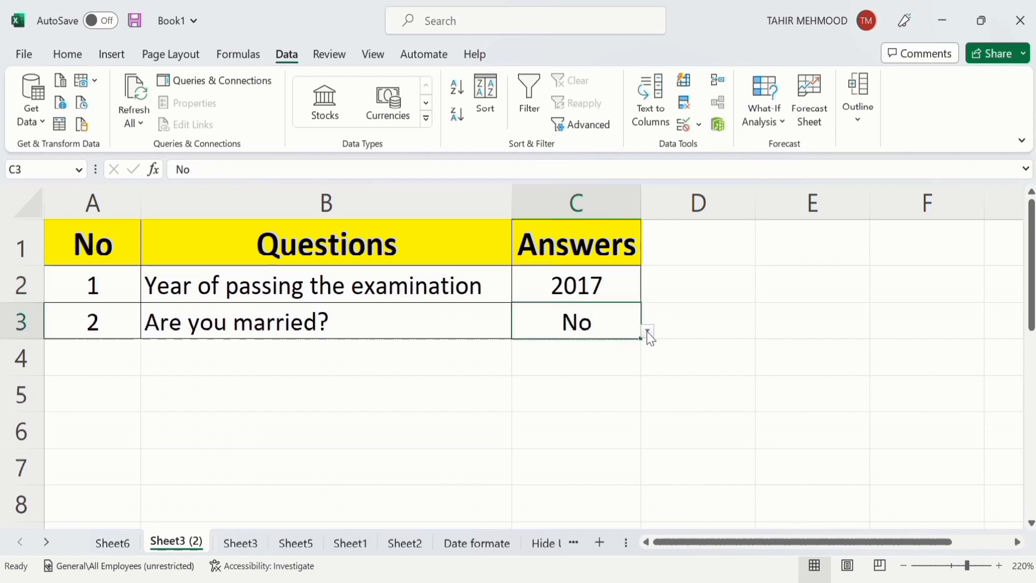
pyautogui.click(622, 286)
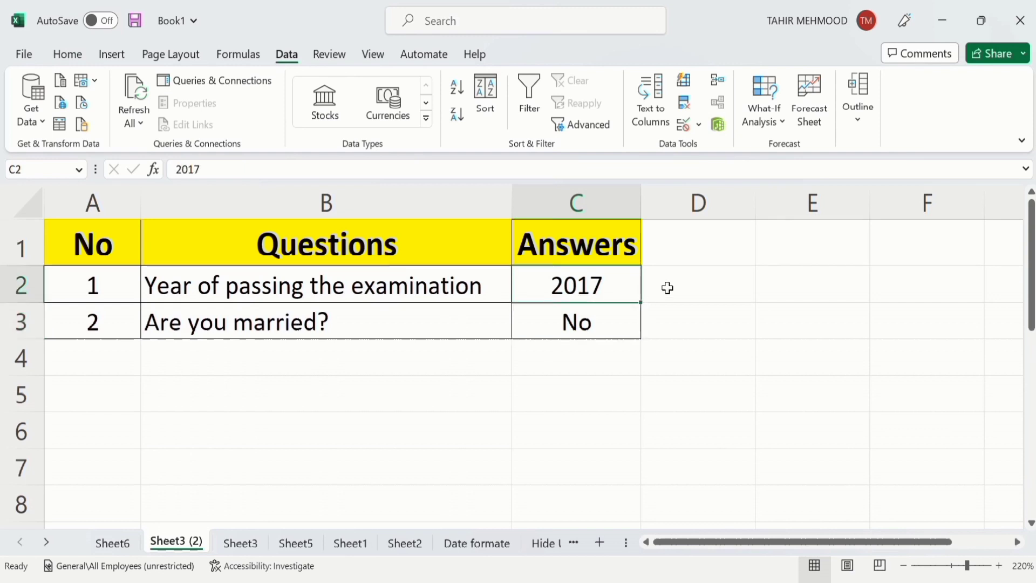
# - Change the examination year answer in C2 to 2019
pyautogui.doubleClick(603, 285)
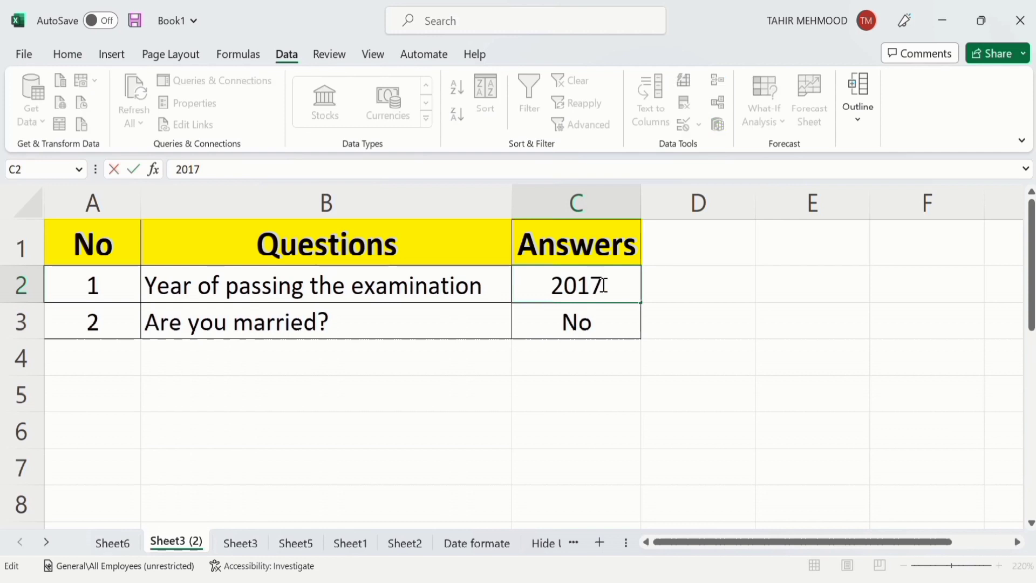
pyautogui.press('BackSpace')
pyautogui.write('9')
pyautogui.press('Return')
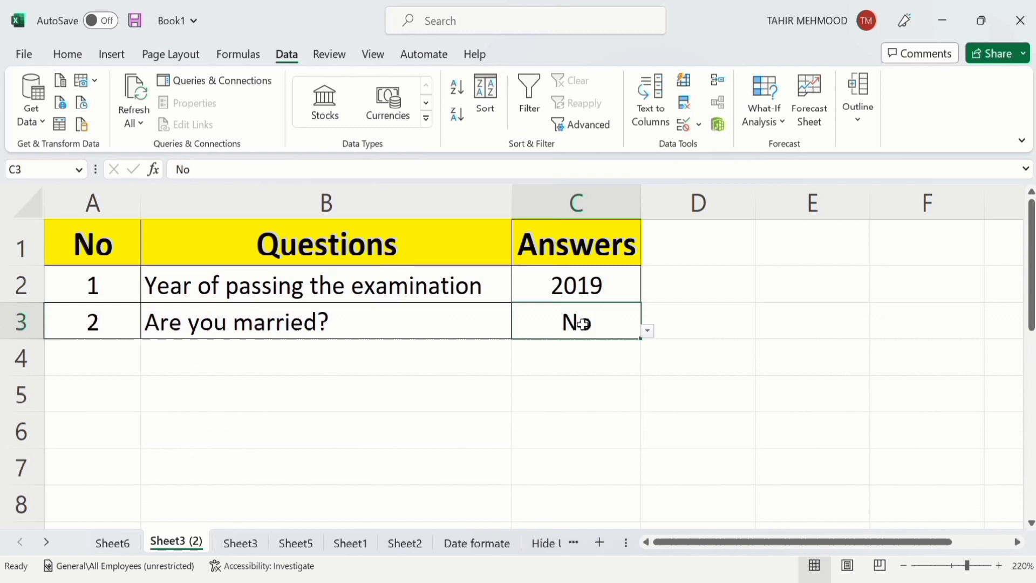
# - Check the choices in C3's dropdown and try to enter 23 in the cell
pyautogui.click(648, 331)
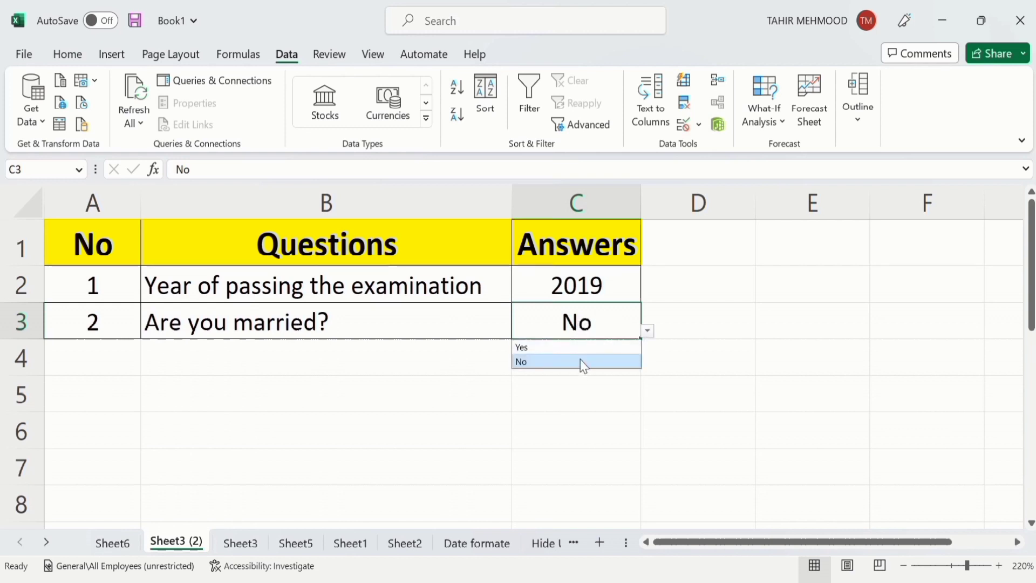
pyautogui.click(592, 323)
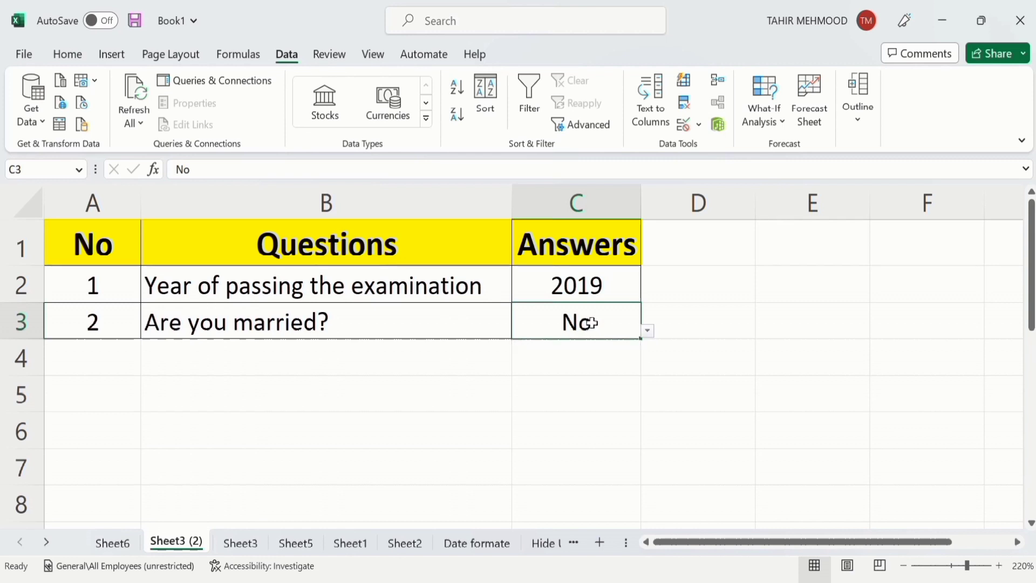
pyautogui.write('23')
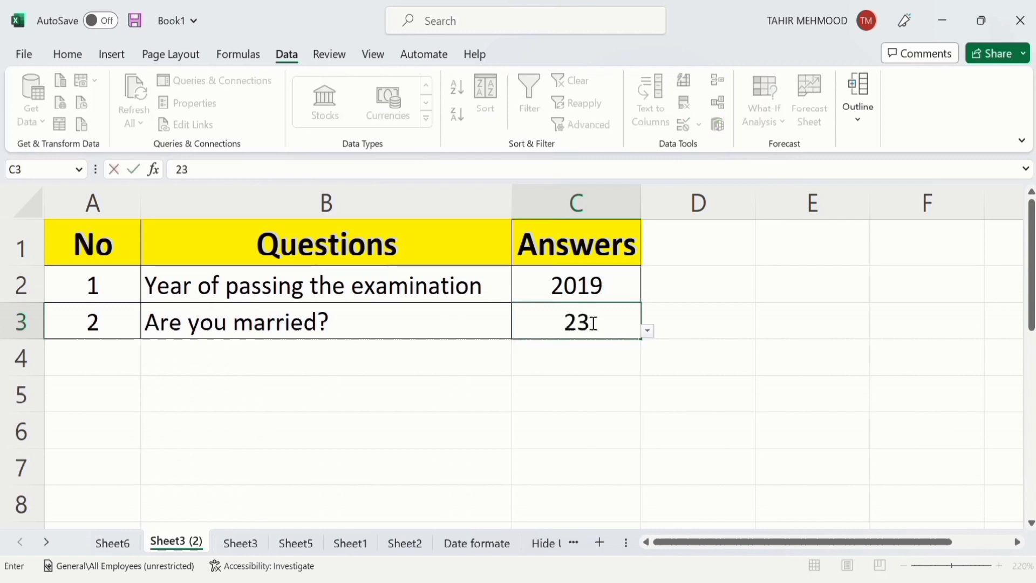
pyautogui.press('Return')
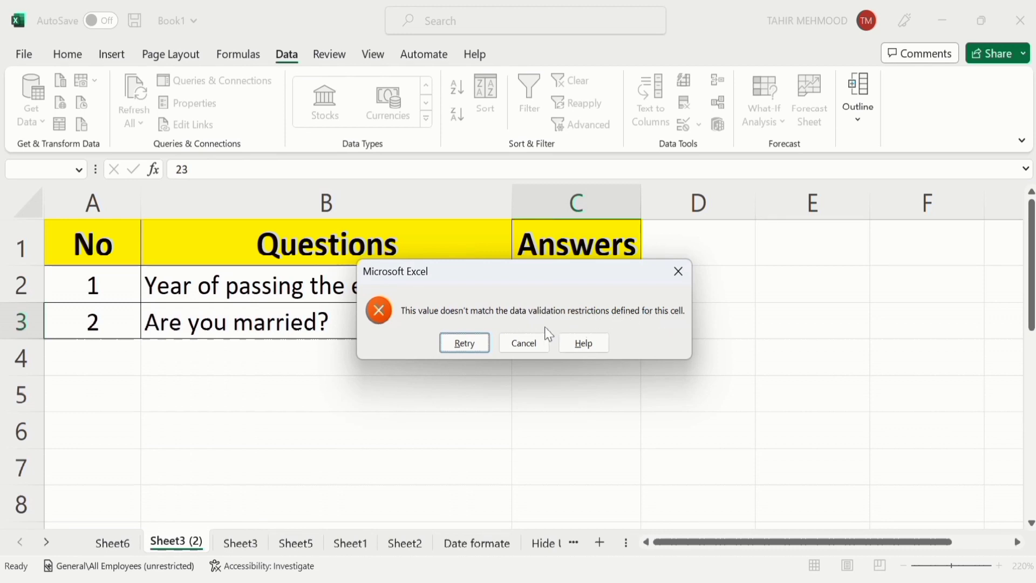
pyautogui.click(678, 271)
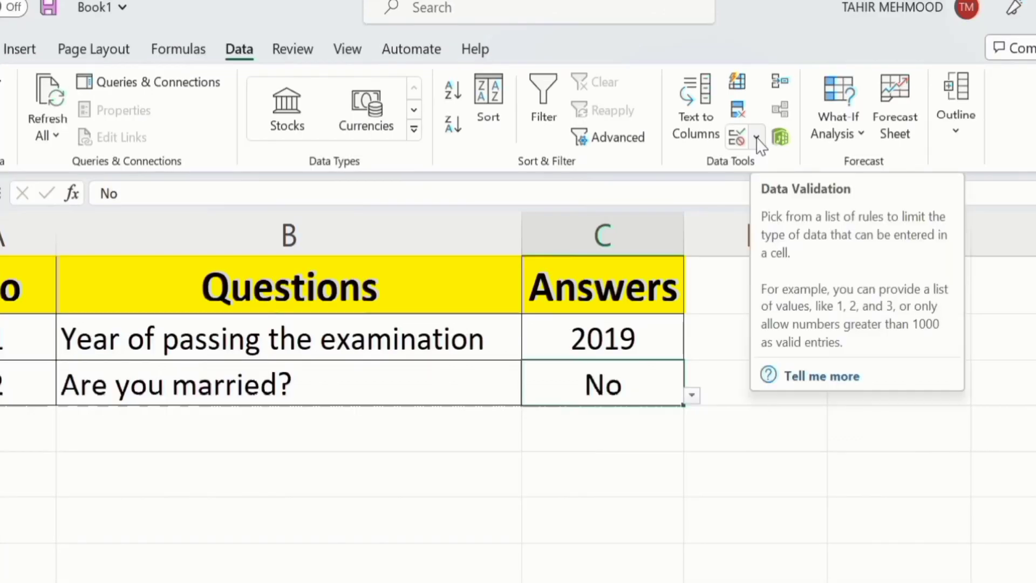
# - Clear all data validation settings from the marriage question's answer cell C3
pyautogui.click(700, 126)
pyautogui.click(783, 171)
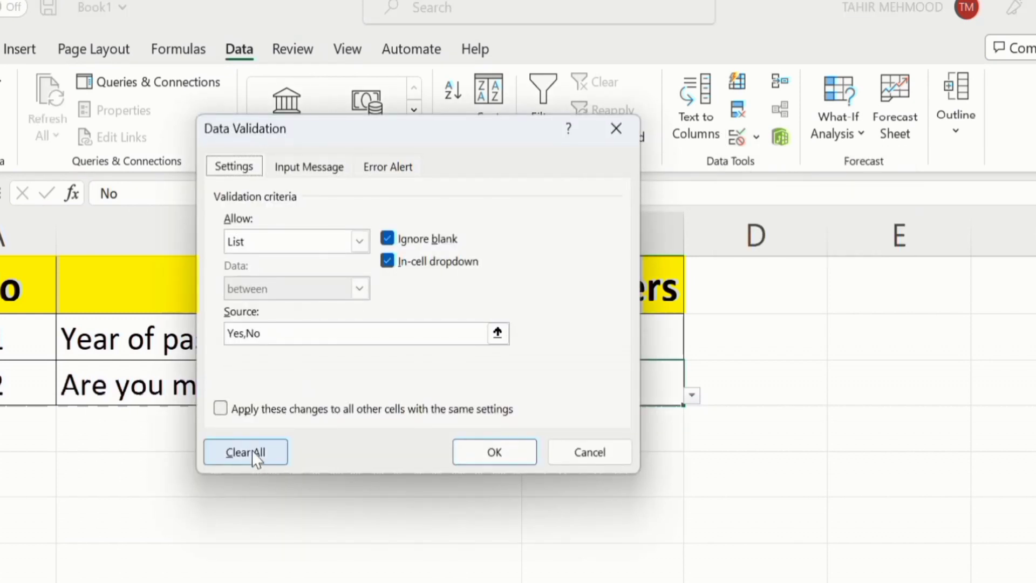
pyautogui.click(255, 456)
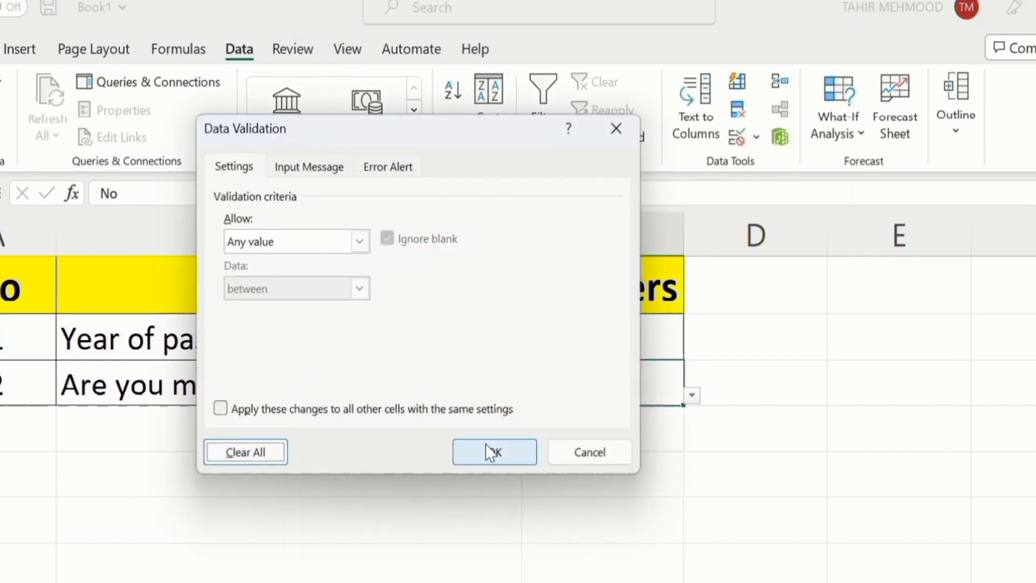
pyautogui.click(492, 454)
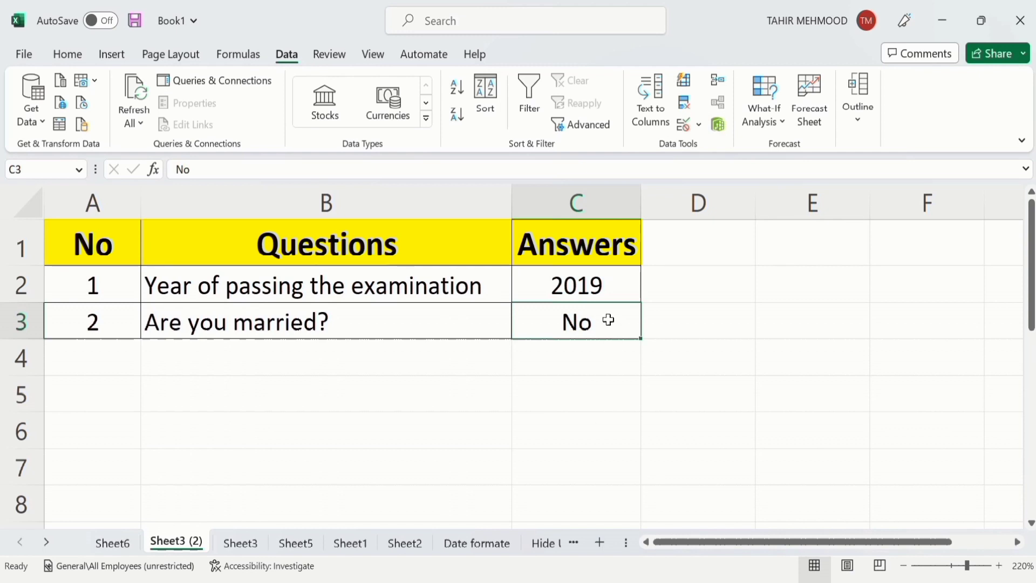
# - Enter 22 in C3 to test free entry, and edit the cell's value to 23
pyautogui.write('22')
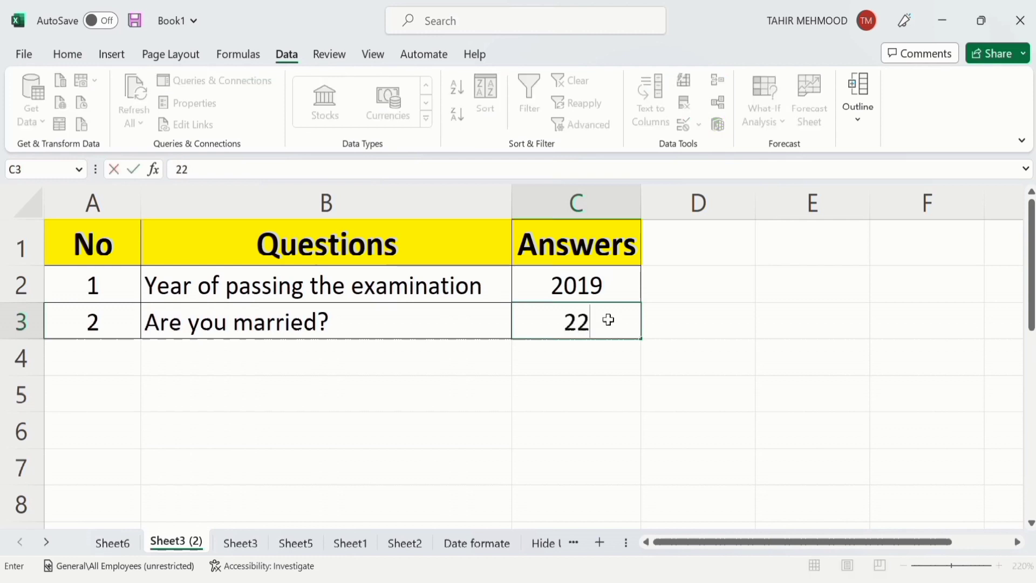
pyautogui.press('Return')
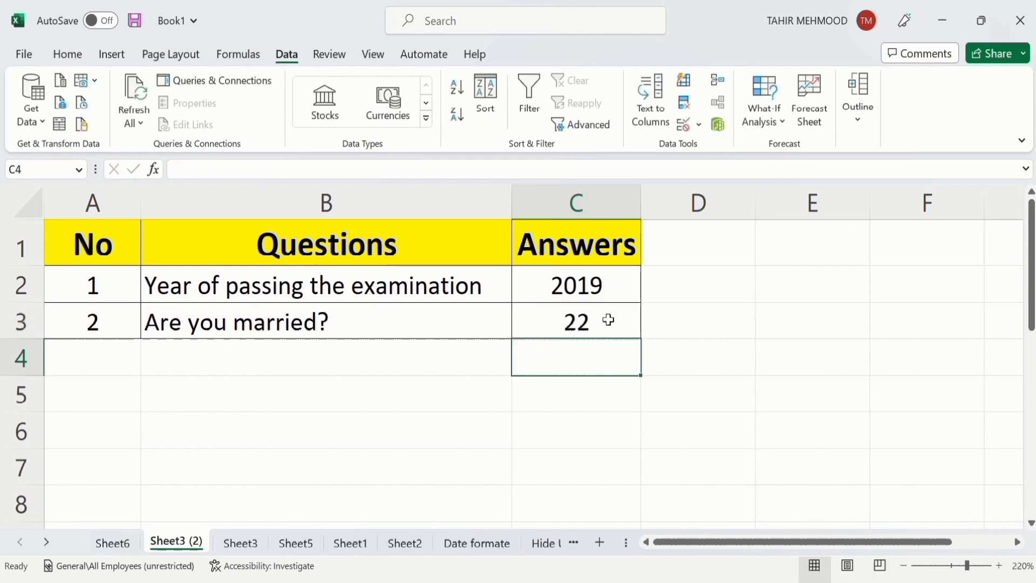
pyautogui.click(608, 322)
pyautogui.doubleClick(608, 322)
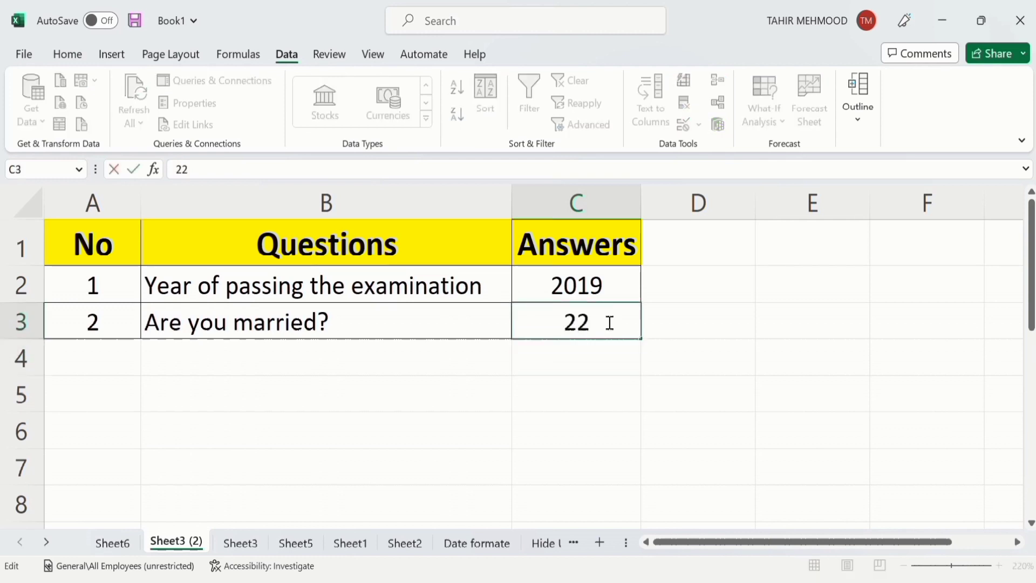
pyautogui.press('BackSpace')
pyautogui.write('3')
pyautogui.press('Return')
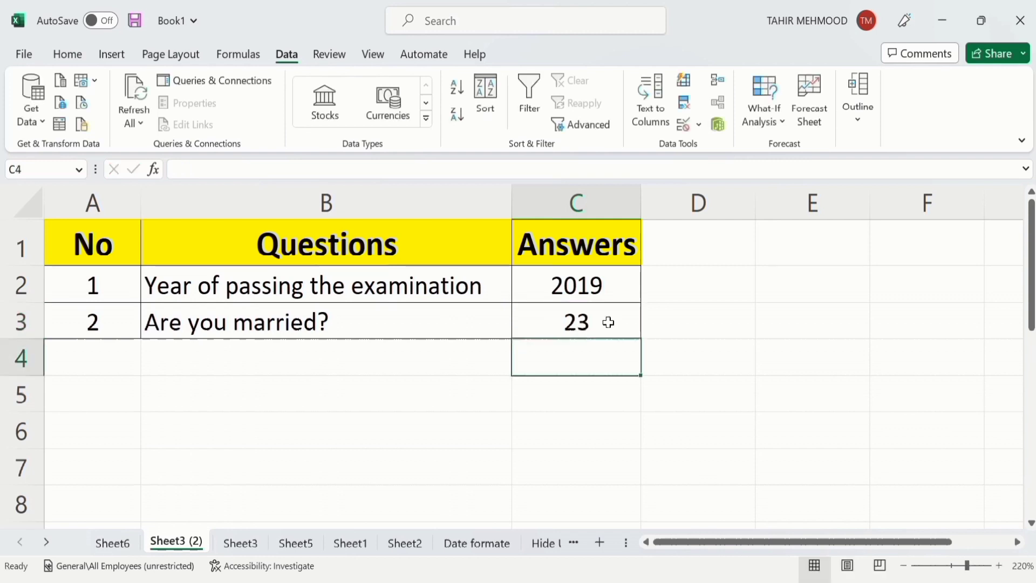